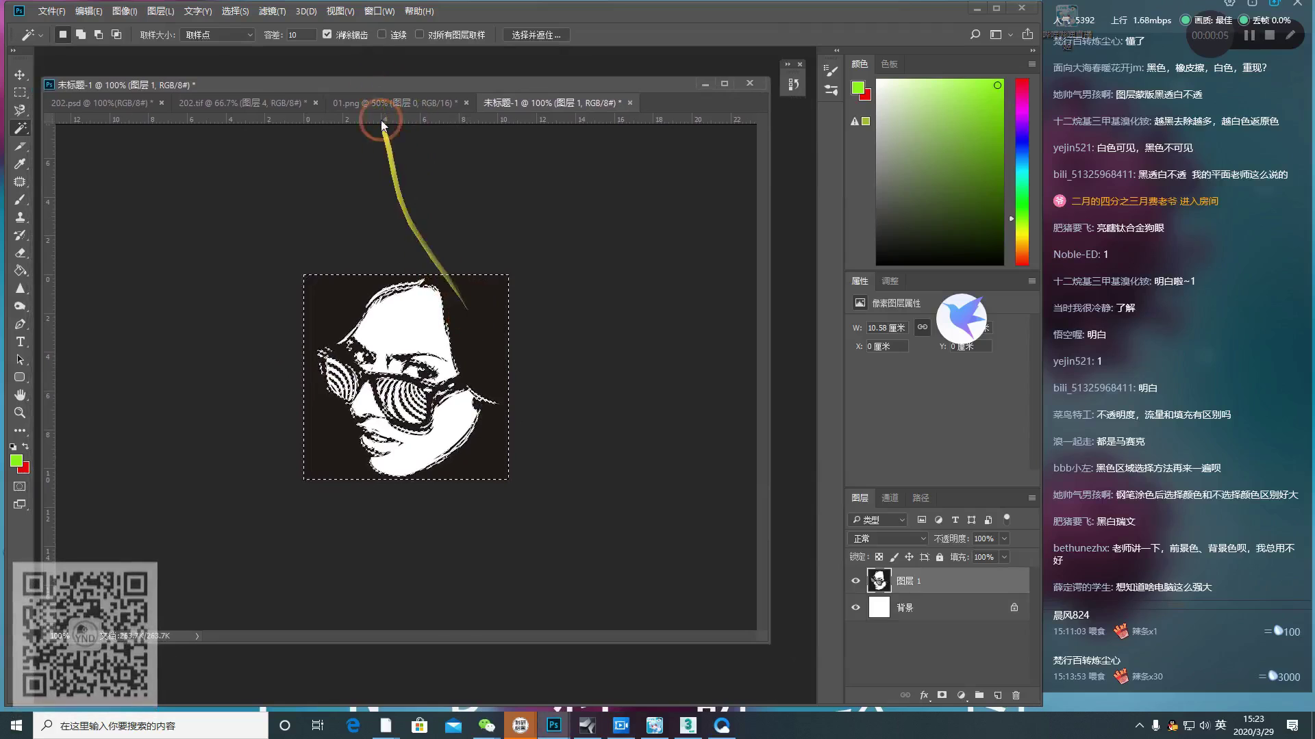
Step: Turn on the Magic Wand's contiguous option and select the connected black area around the face on 图层 1
left_click(382, 34)
key("ctrl+=")
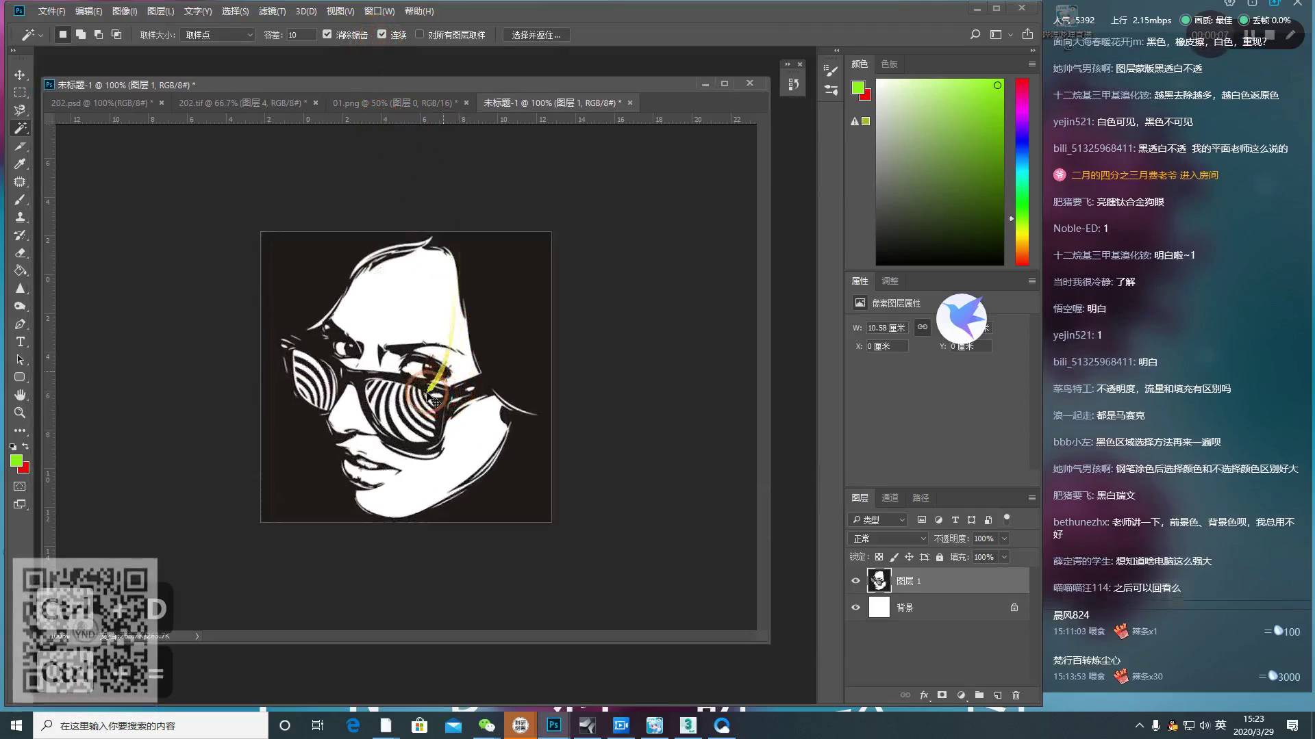
left_click(403, 377)
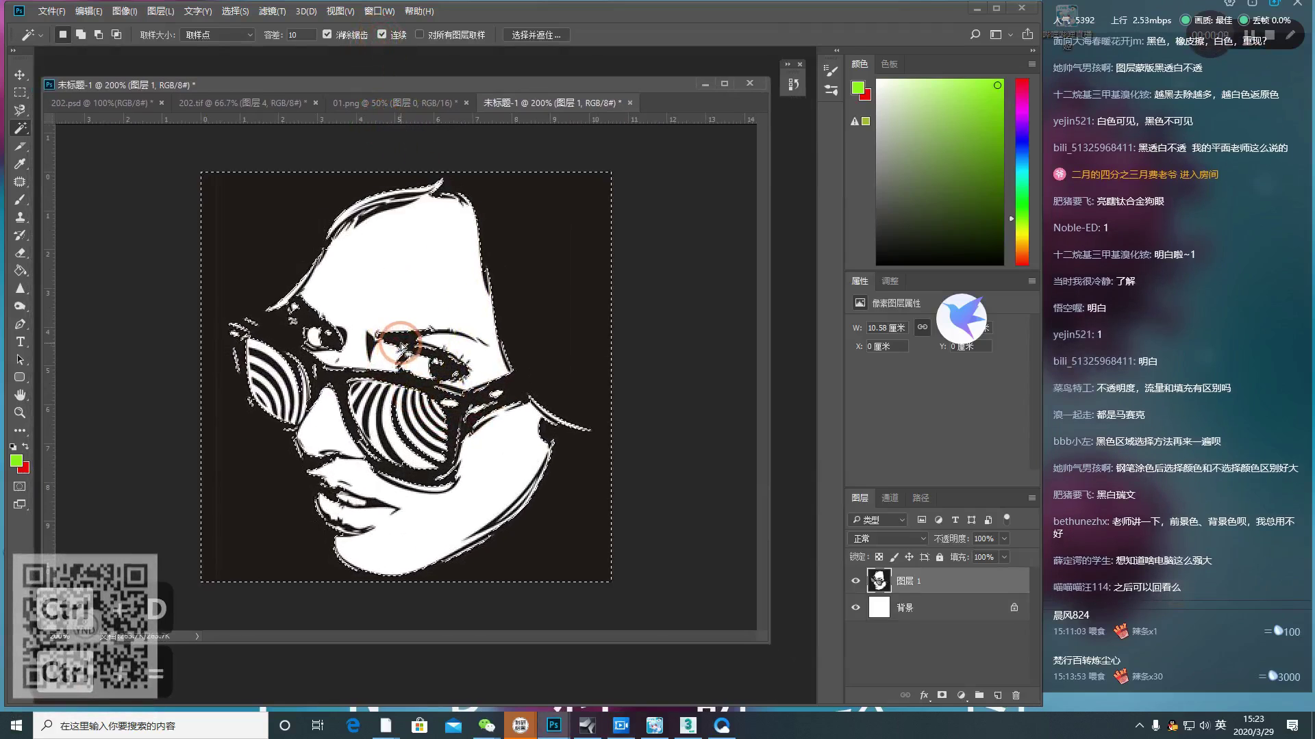
key("ctrl+d")
key("ctrl+minus")
key("ctrl+equal")
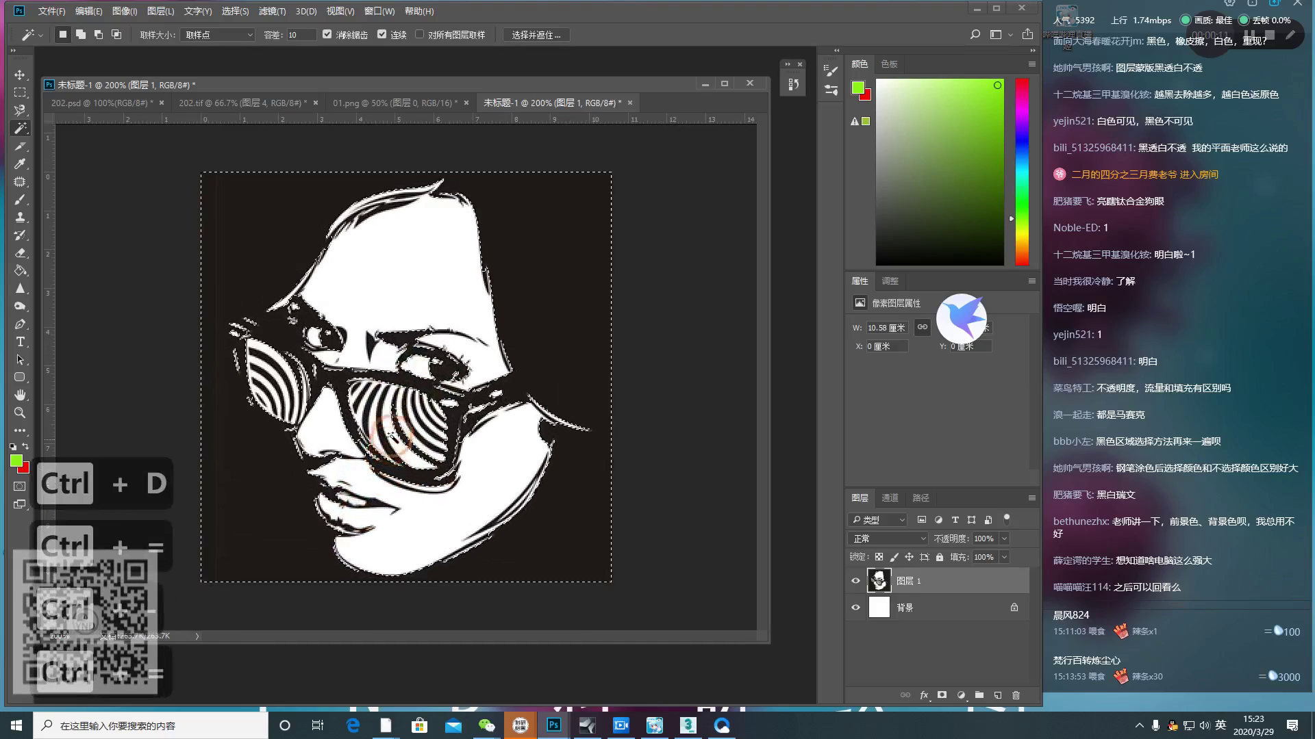
Step: Paint a single round black dot on the woman's forehead with a smaller brush and a black foreground colour
key("b")
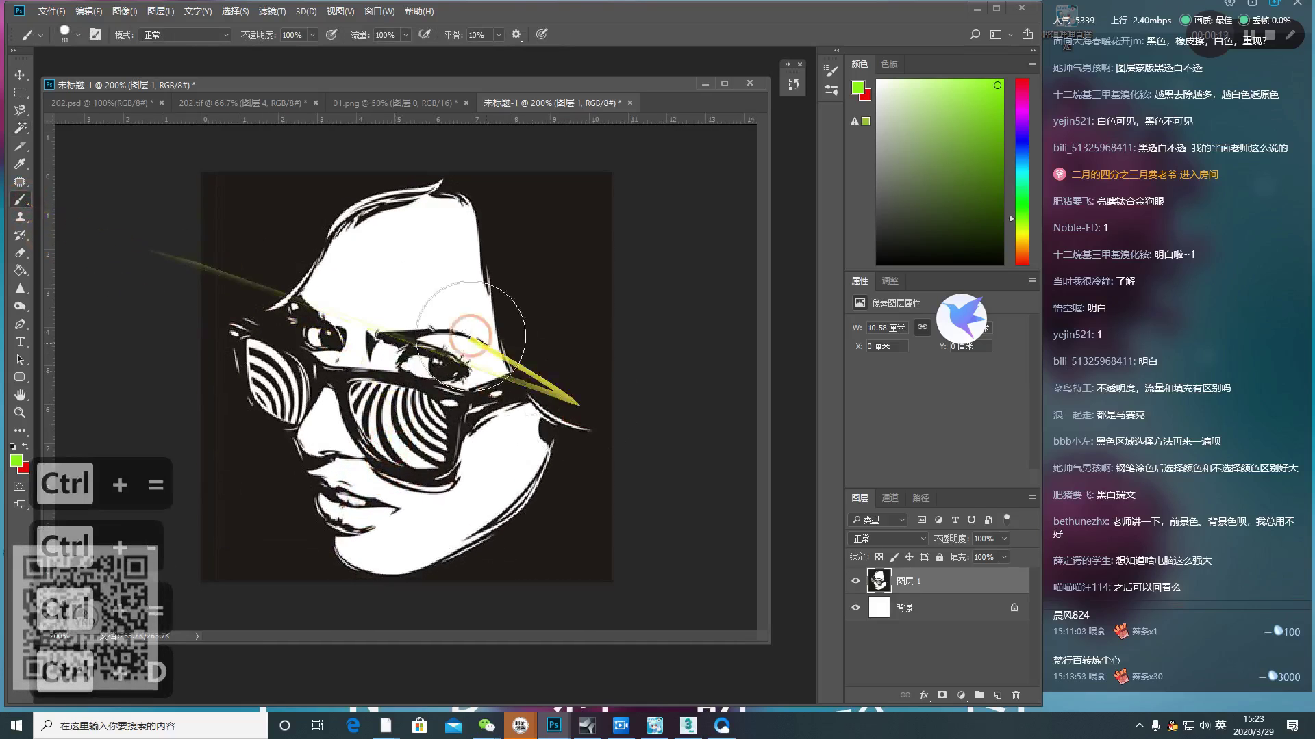
right_click(379, 281)
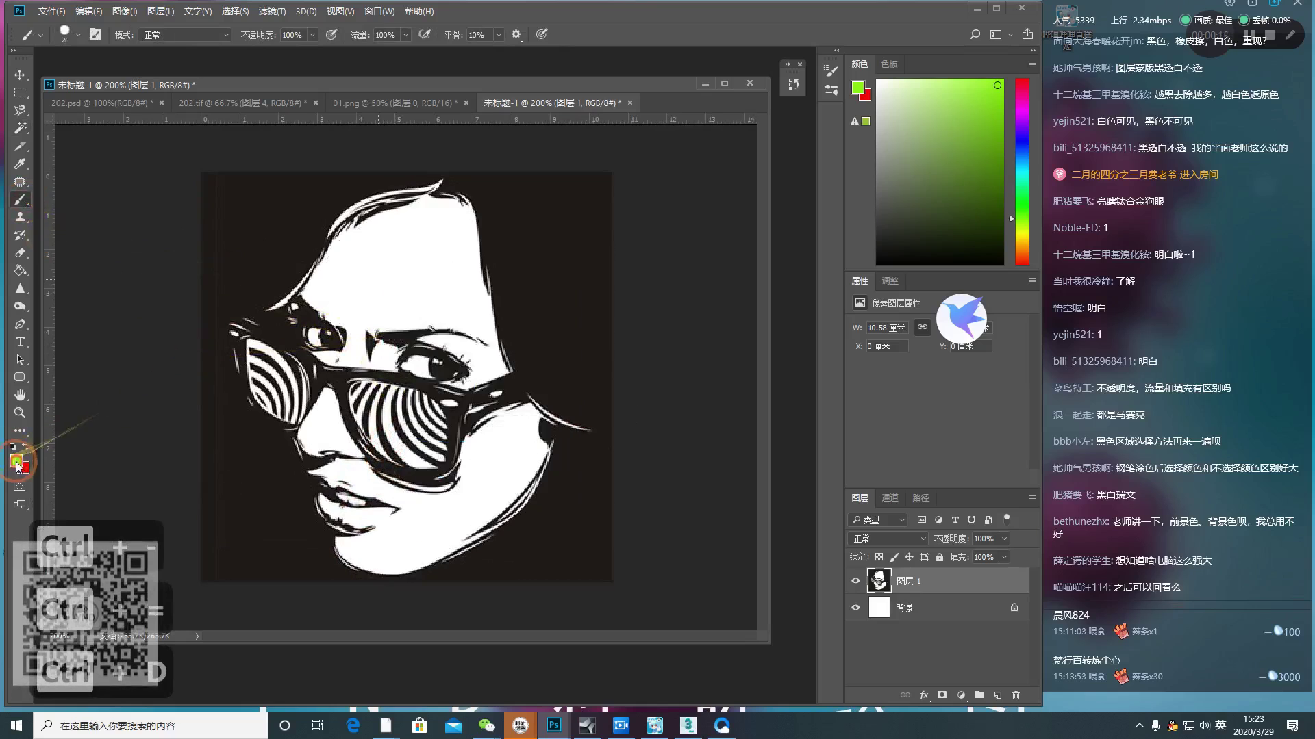
left_click(16, 460)
left_click(693, 131)
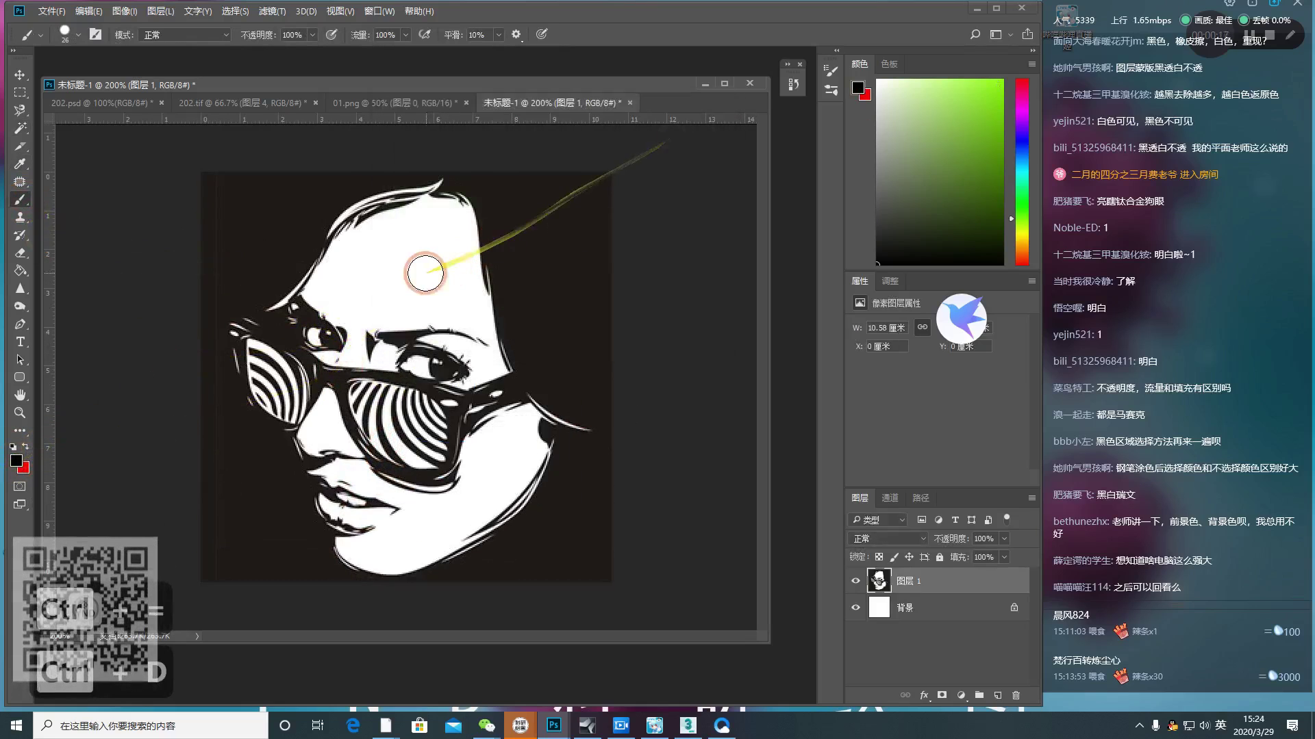
left_click(403, 263)
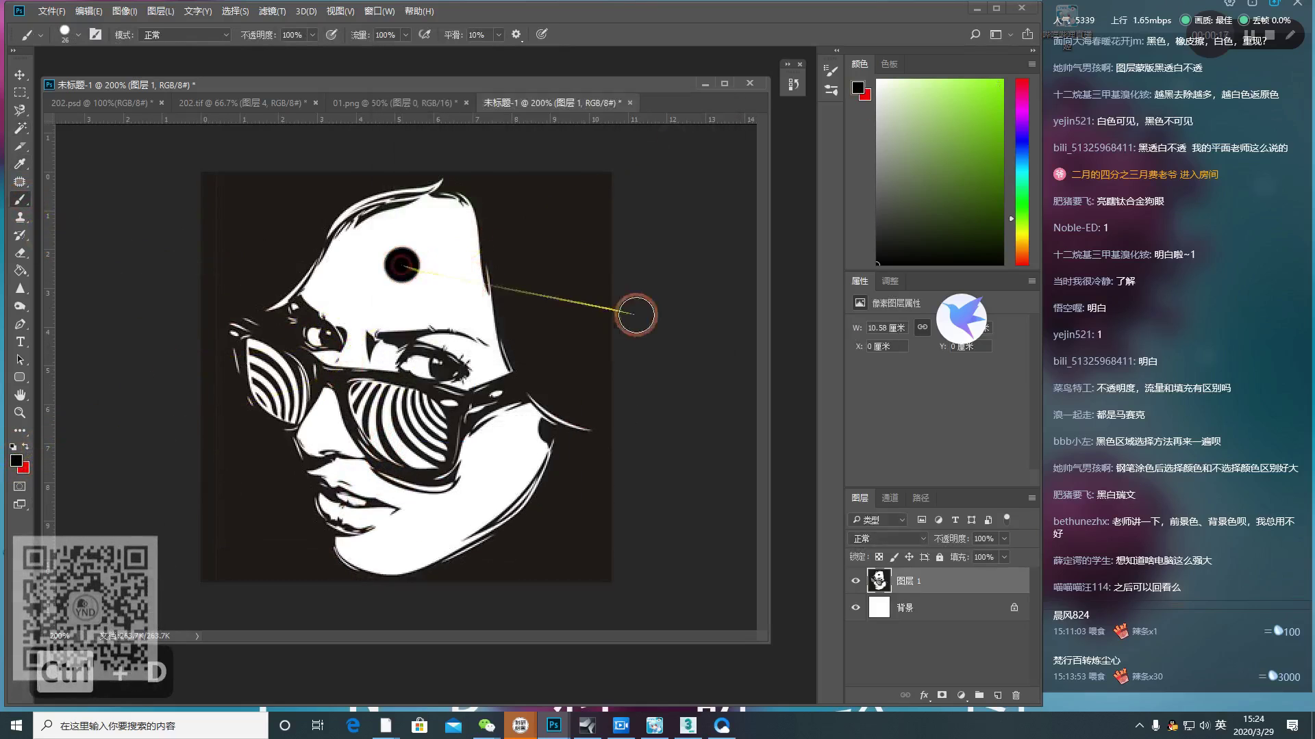
Step: Select all pixels matching the forehead dot using the Magic Wand with contiguous off, and add a new layer above 图层 1
left_click(20, 128)
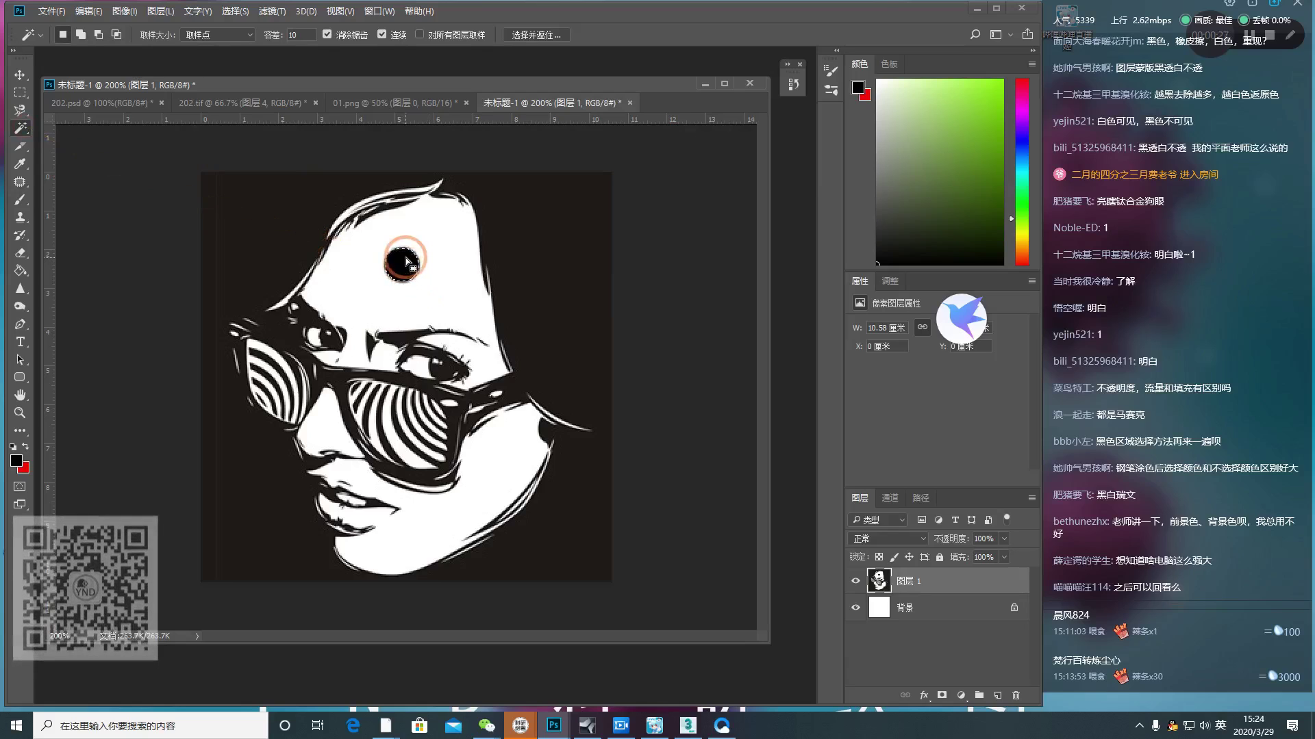
key("ctrl+d")
left_click(381, 34)
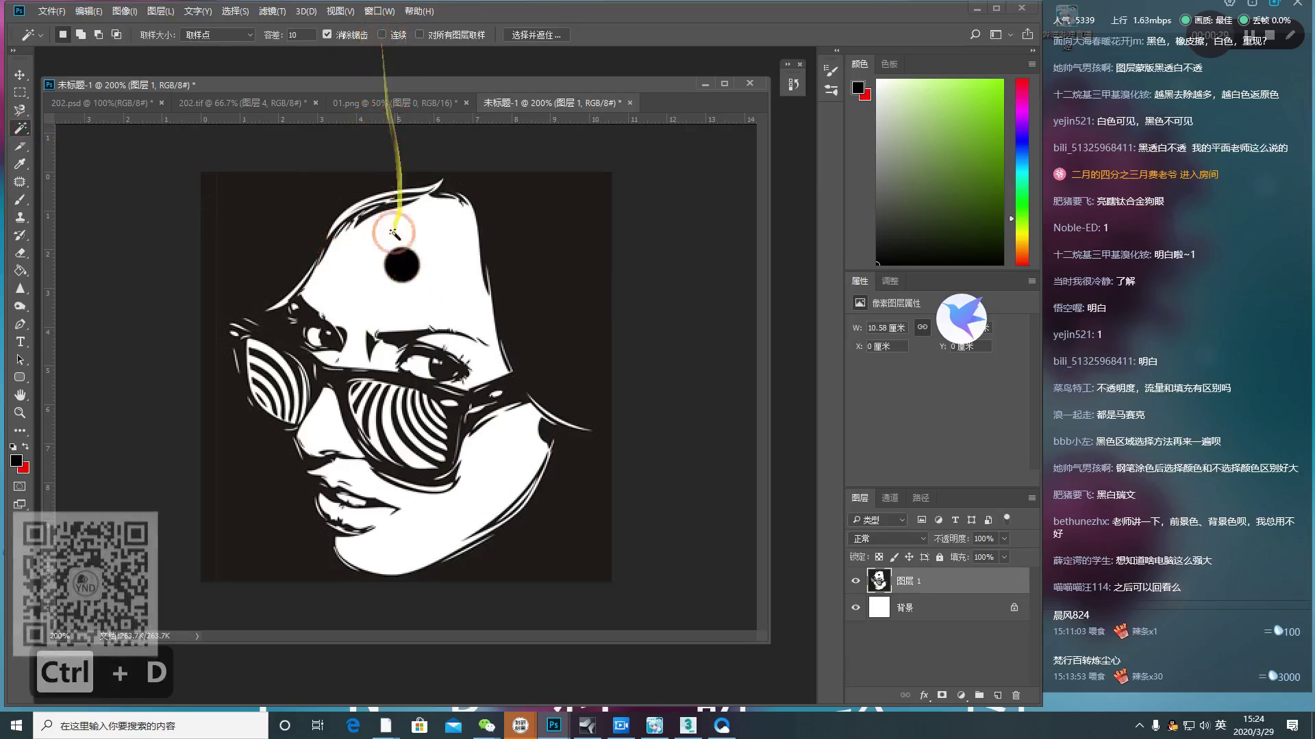
left_click(404, 267)
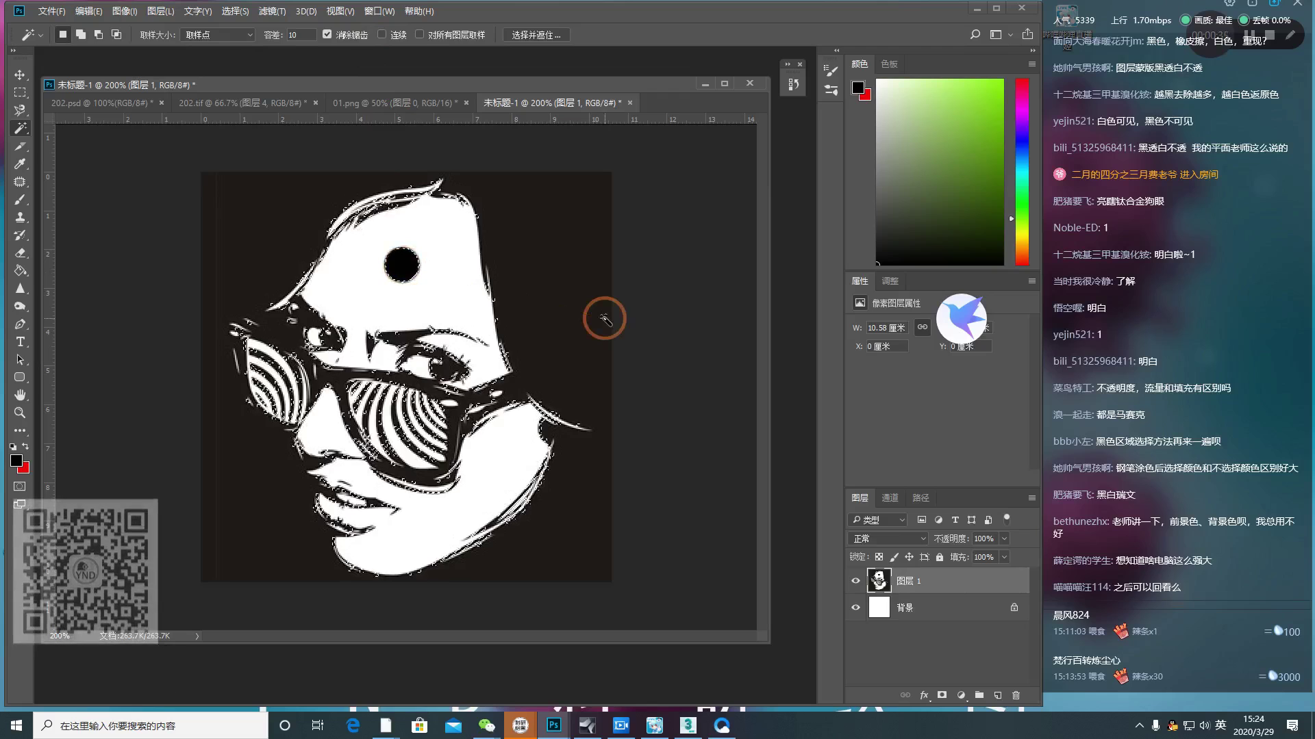
left_click(997, 696)
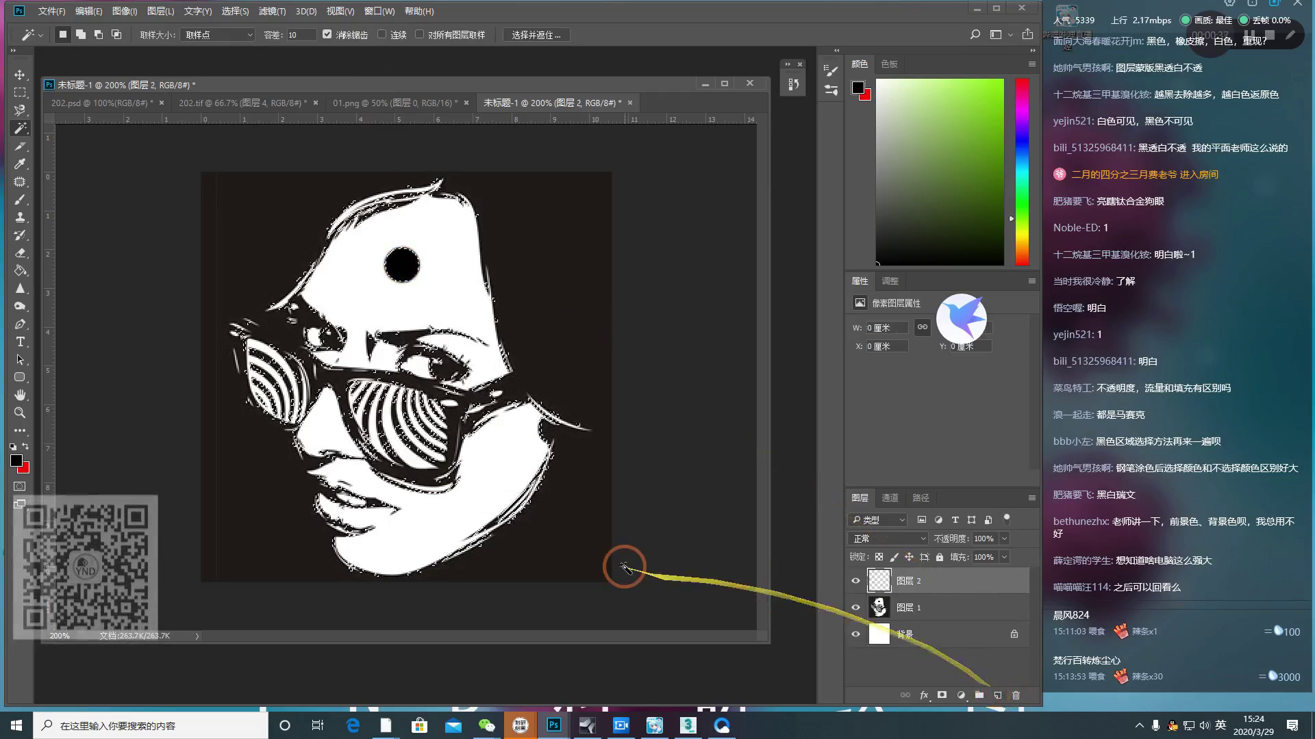
Step: Try filling the selected pixels on the new layer with the red background colour, and undo the fill
key("ctrl+Delete")
key("ctrl+Delete")
key("ctrl+d")
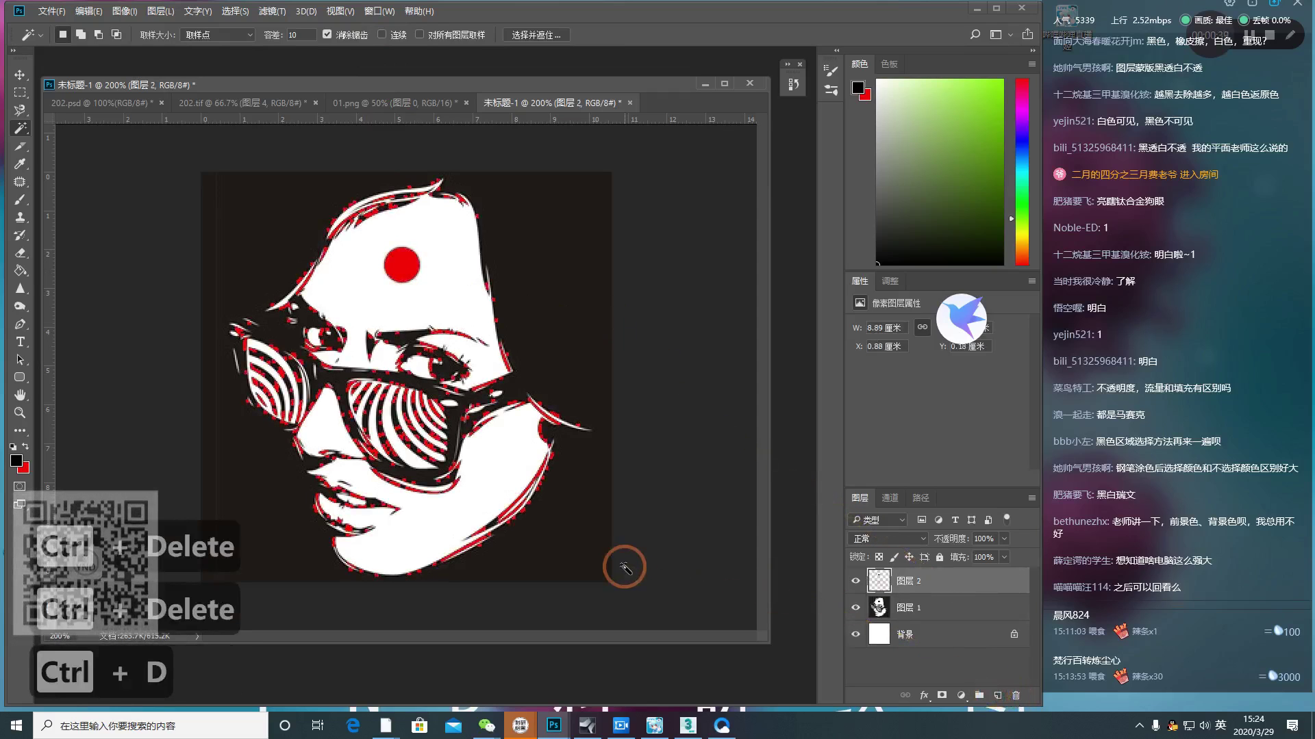
key("ctrl+alt+z")
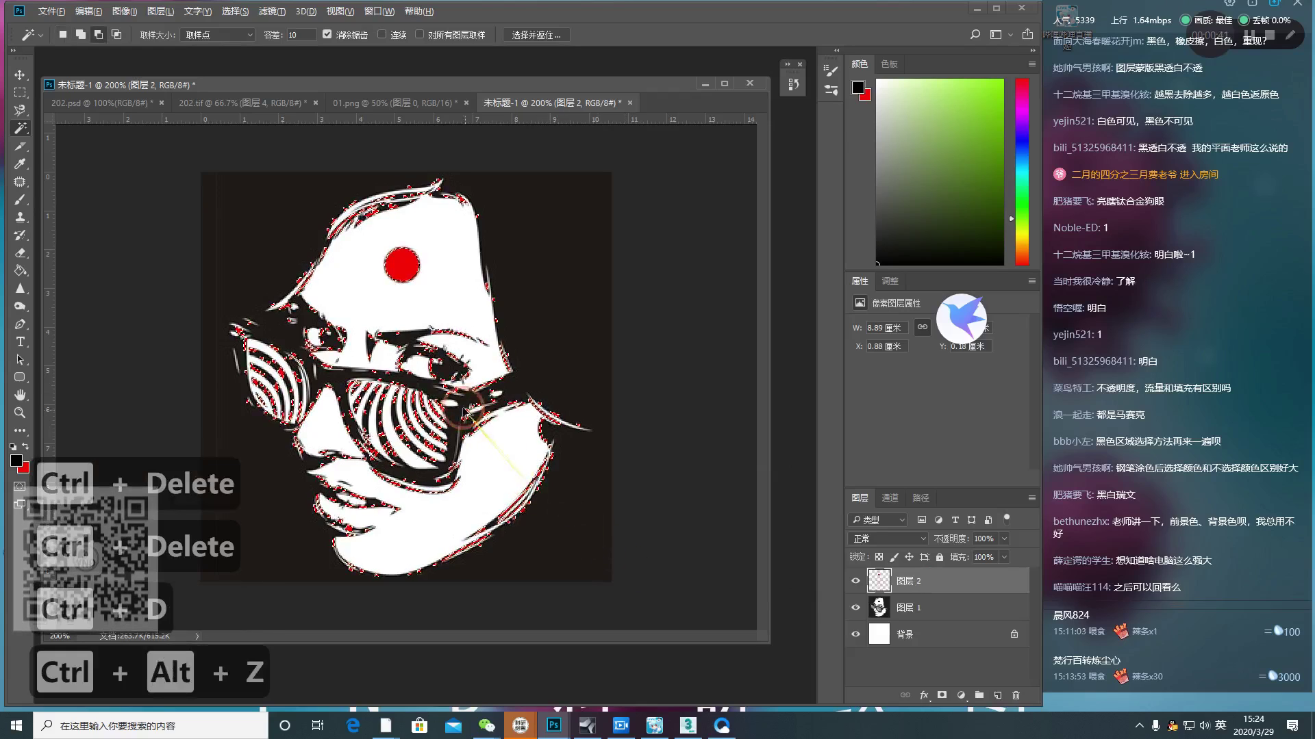
key("ctrl+alt+z")
key("ctrl+d")
key("ctrl+alt+z")
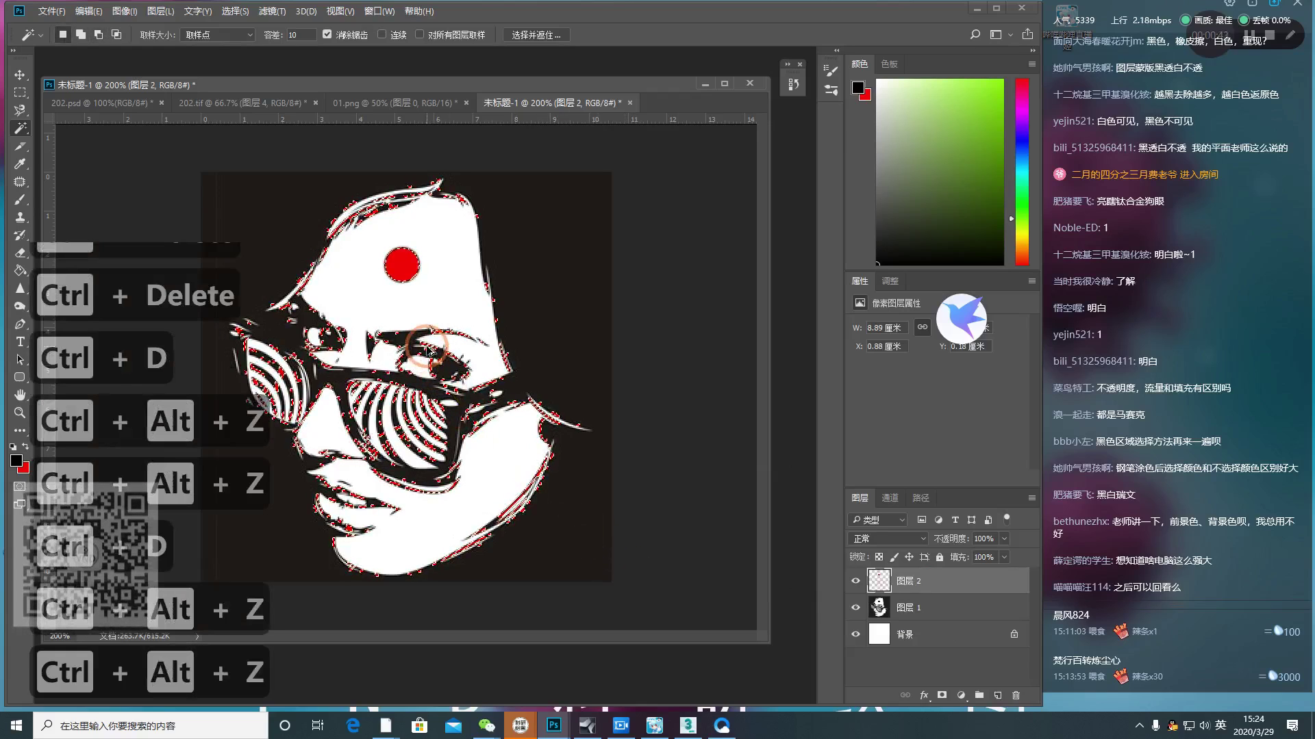
key("ctrl+alt+z")
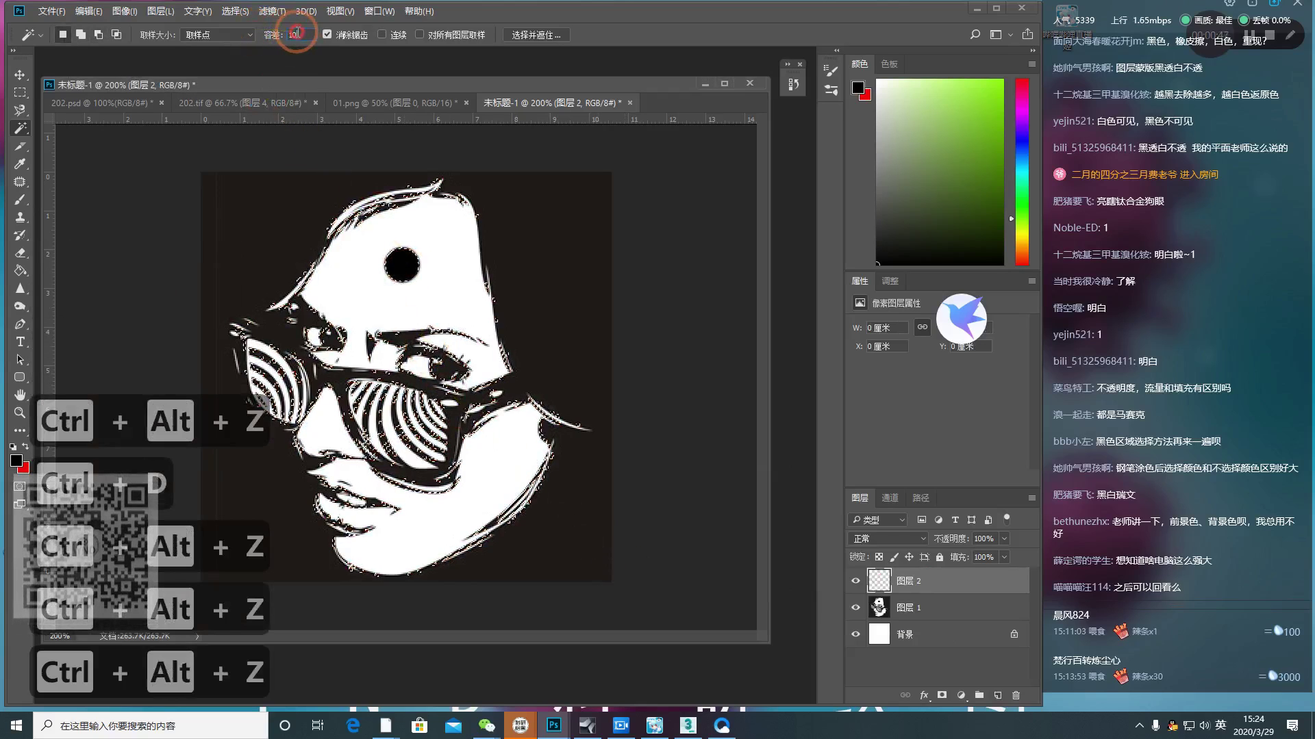
Step: Set the Magic Wand tolerance to 50 and clear the existing selection
left_click(298, 33)
type("50")
key("Return")
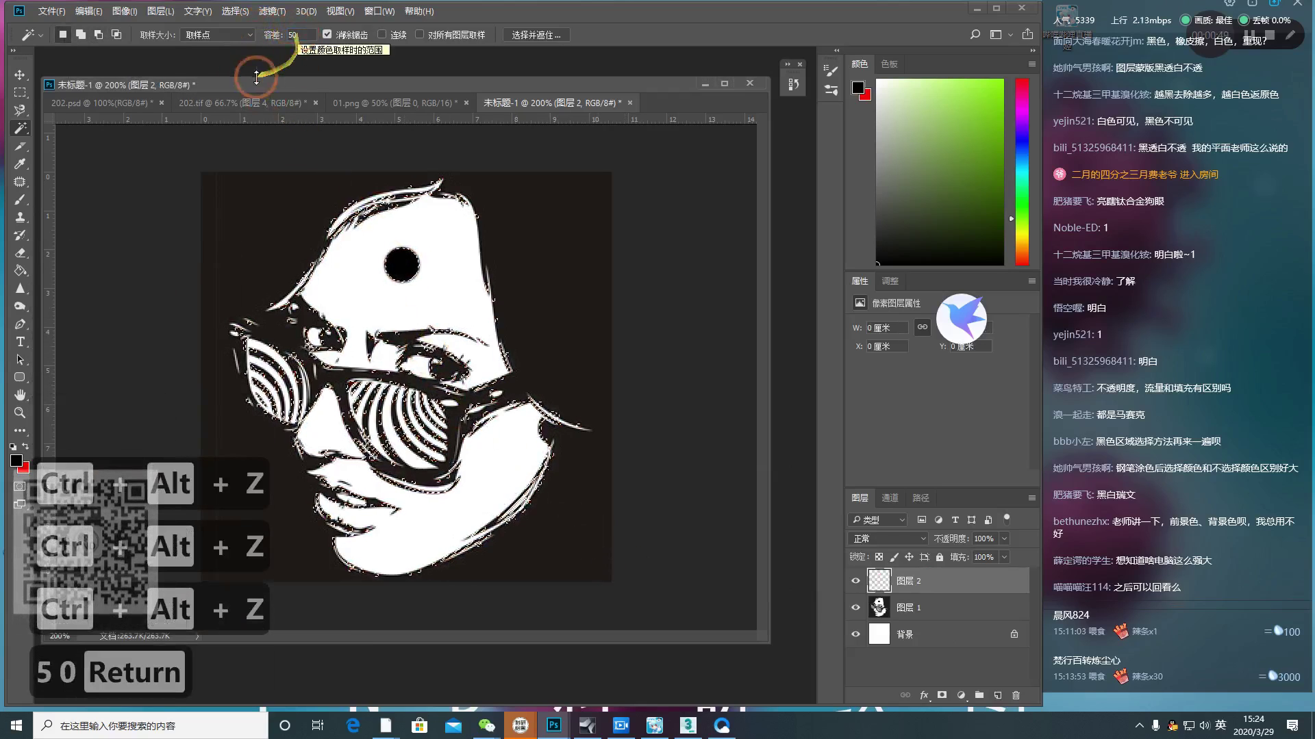
left_click_drag(185, 82, 226, 71)
left_click(20, 74)
key("ctrl+d")
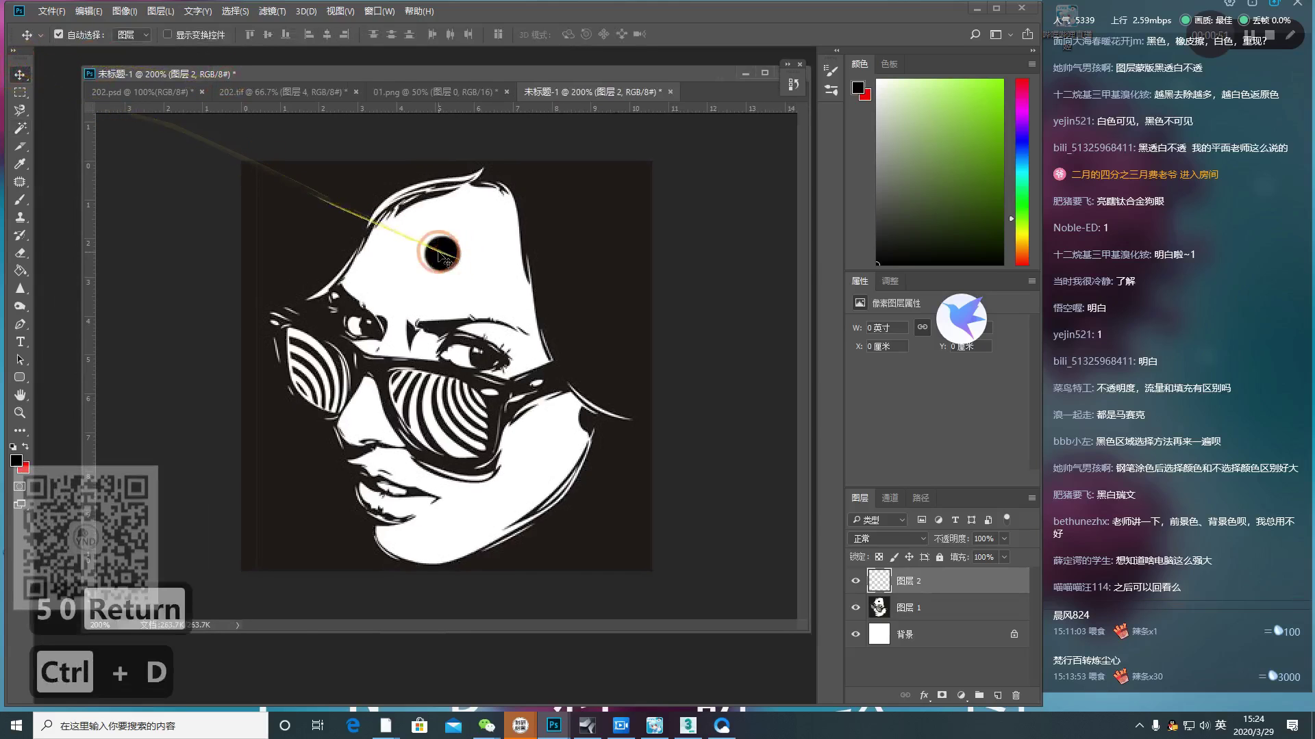
Step: Select all pixels matching the forehead dot on 图层 1 and fill them with the black foreground colour on 图层 2
left_click(20, 128)
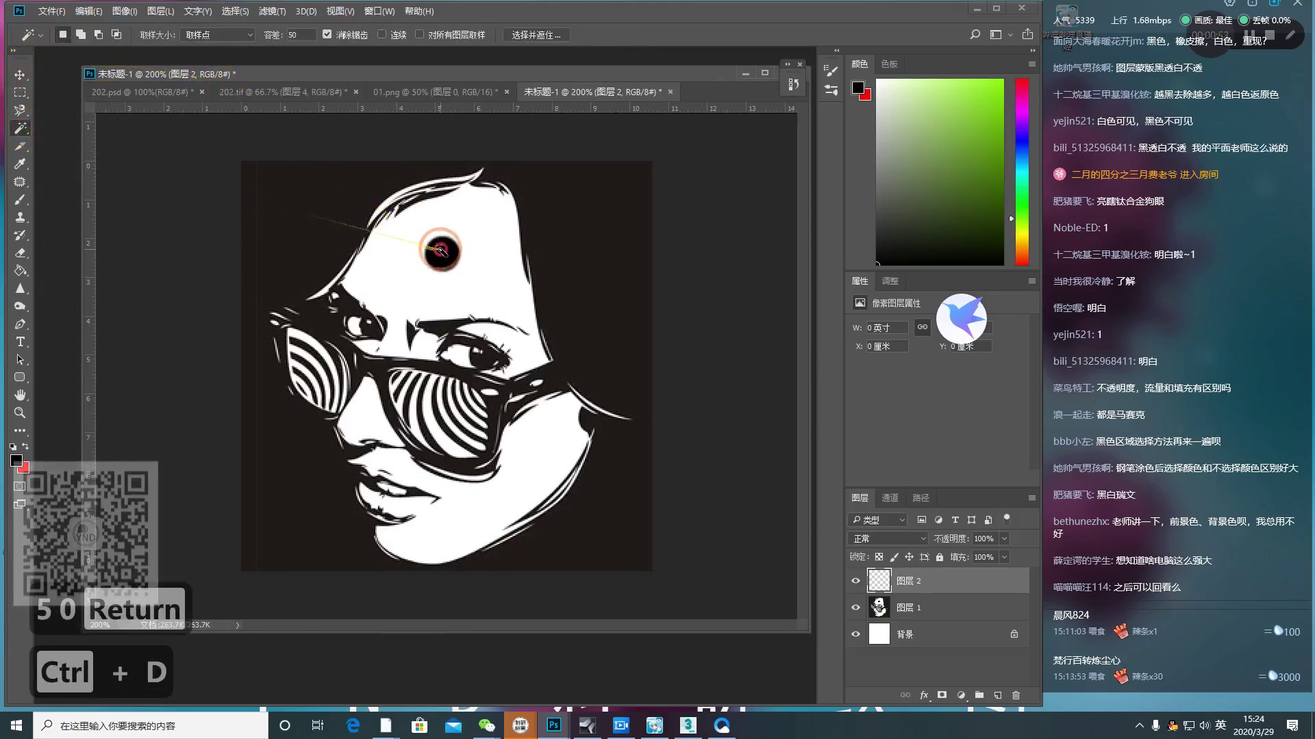
key("ctrl+d")
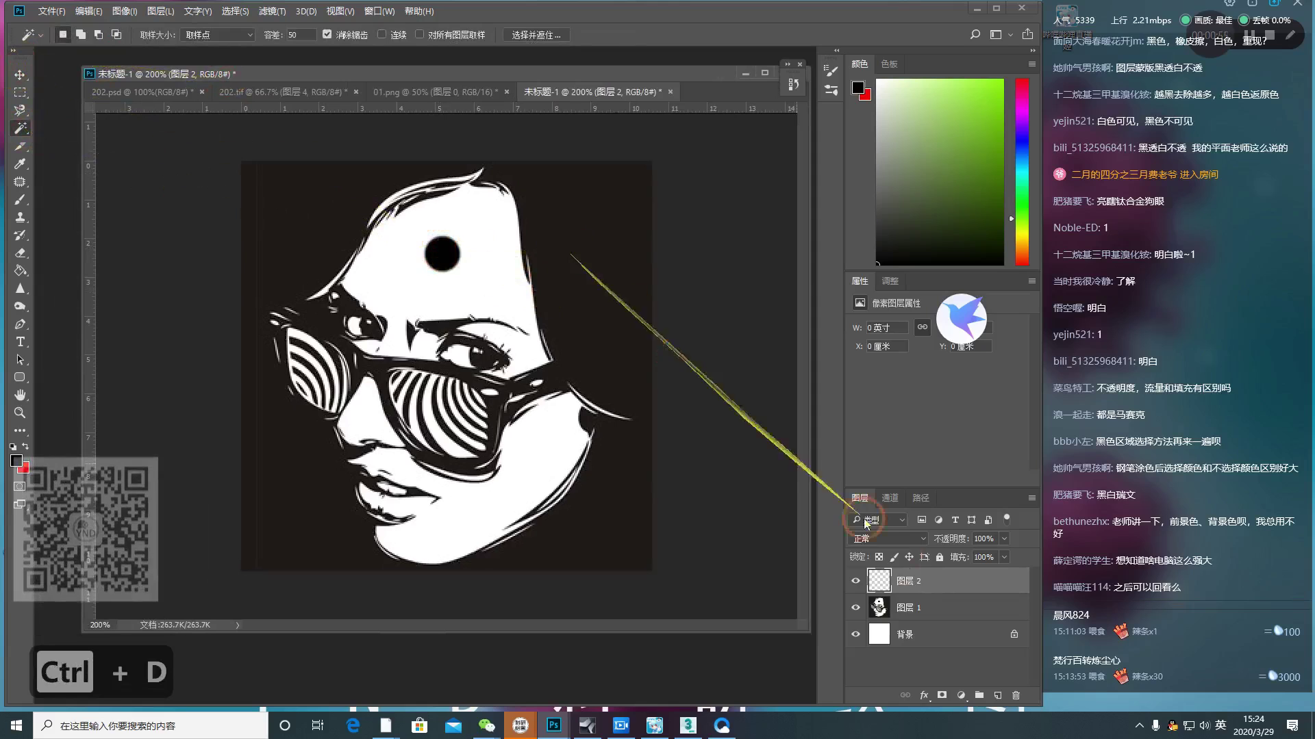
left_click(918, 613)
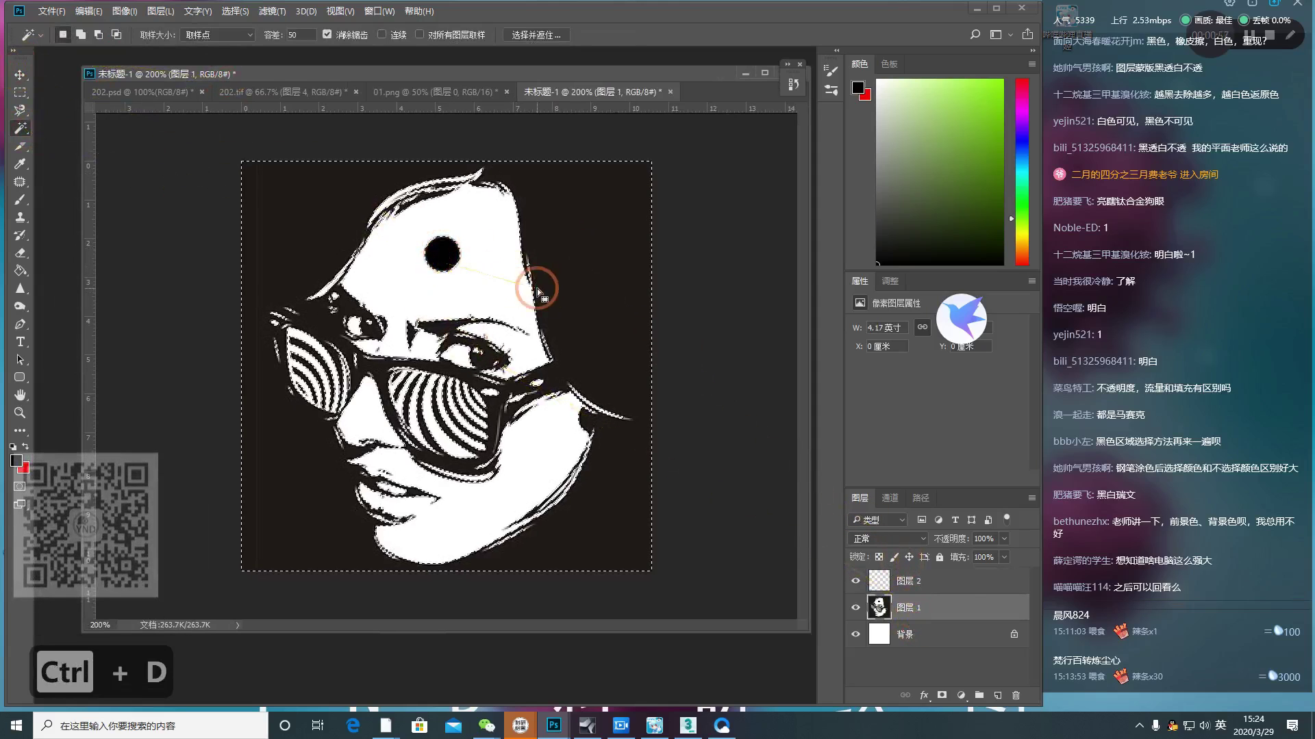
left_click(955, 600)
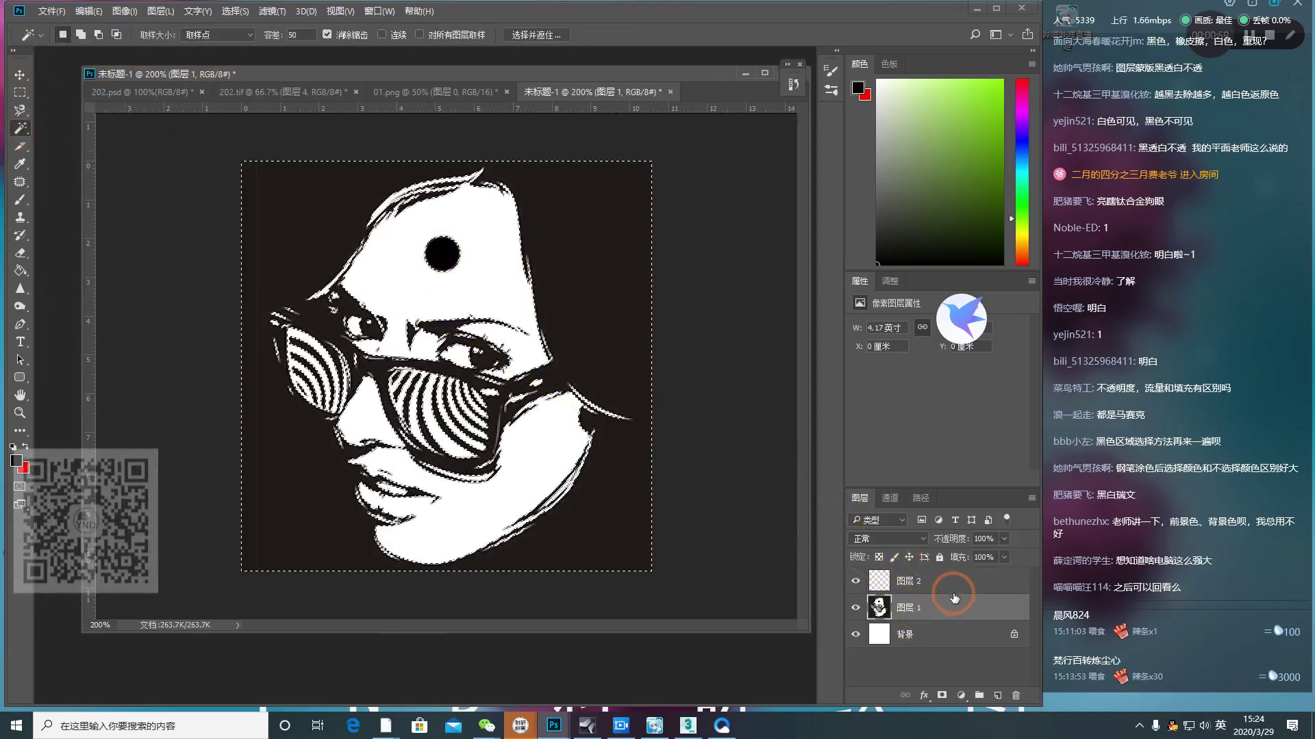
left_click(953, 589)
key("alt+Delete")
key("alt+Delete")
Step: Try the red background colour as the fill on 图层 2 and step back and forth through the change
key("ctrl+Delete")
key("ctrl+Delete")
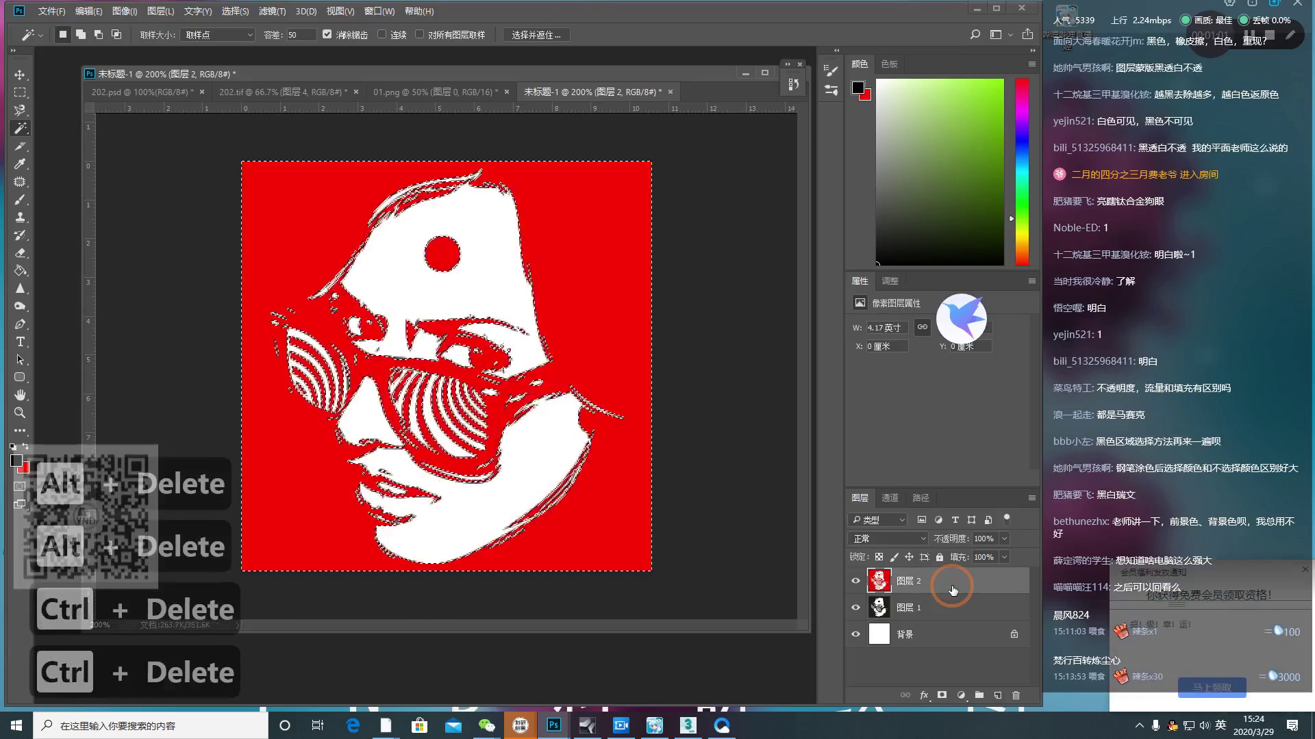
key("ctrl+d")
key("ctrl+alt+z")
key("ctrl+alt+z")
key("ctrl+alt+z")
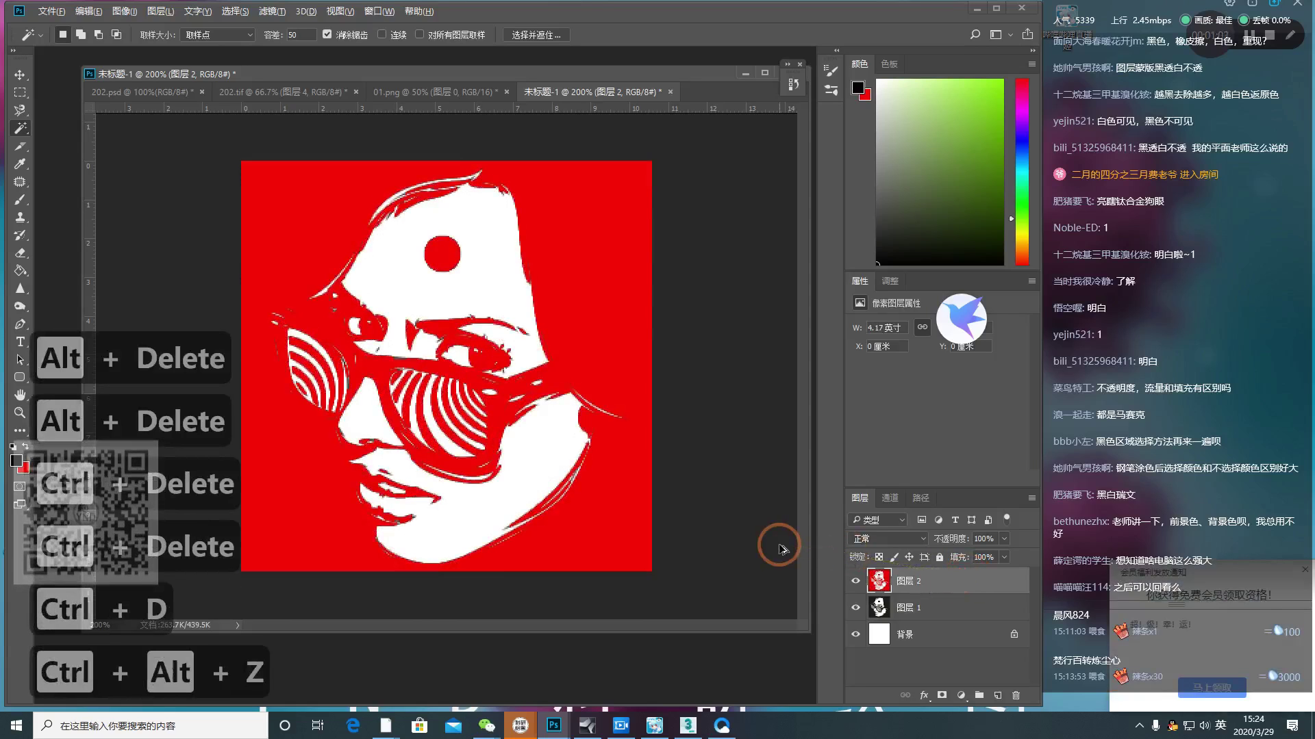
key("ctrl+z")
key("ctrl+z")
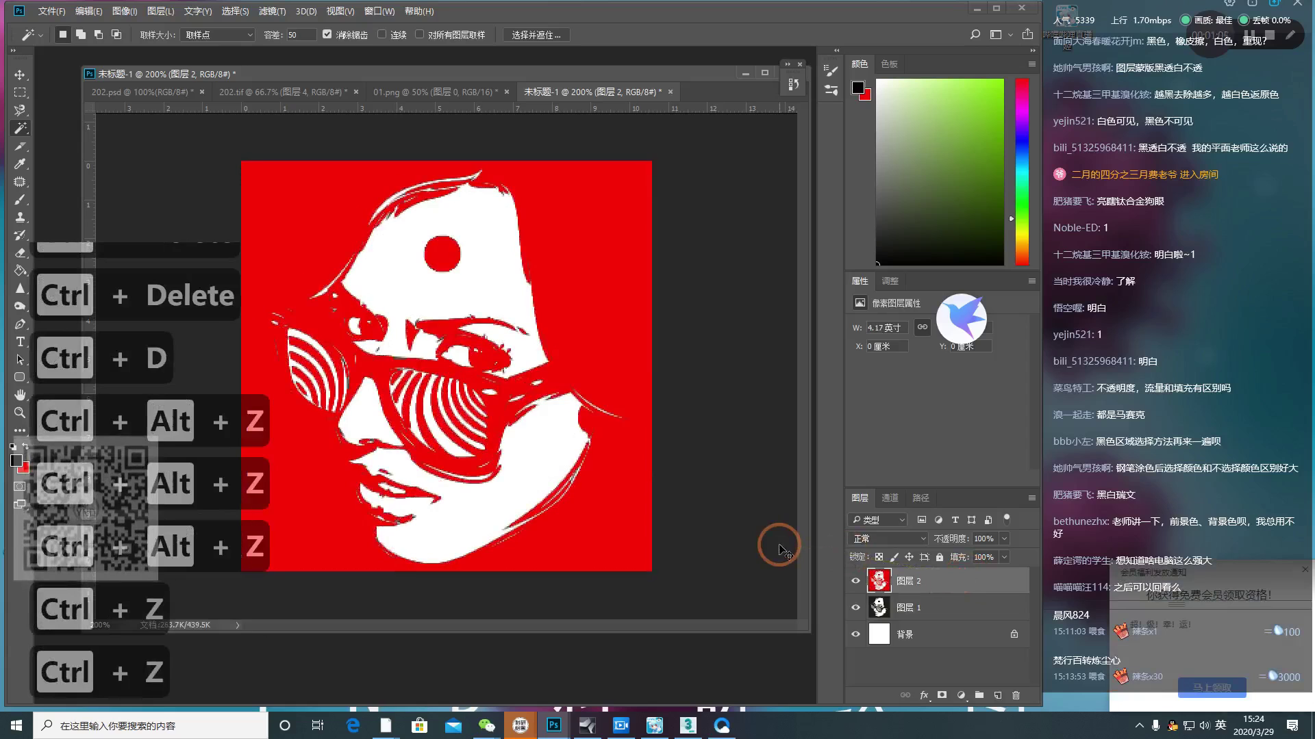
Step: Undo the red fill on 图层 2 and clear the selection
key("ctrl+alt+z")
key("ctrl+alt+z")
key("ctrl+alt+z")
key("ctrl+d")
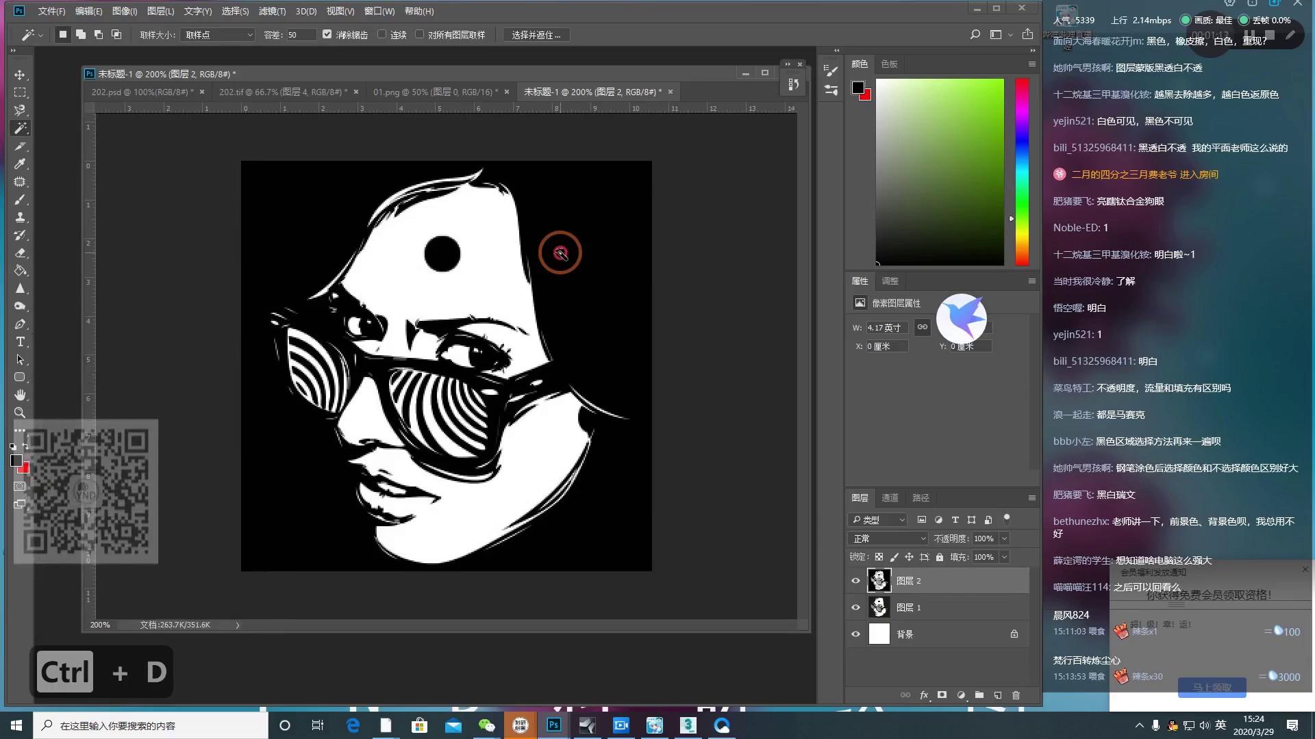
left_click(551, 332)
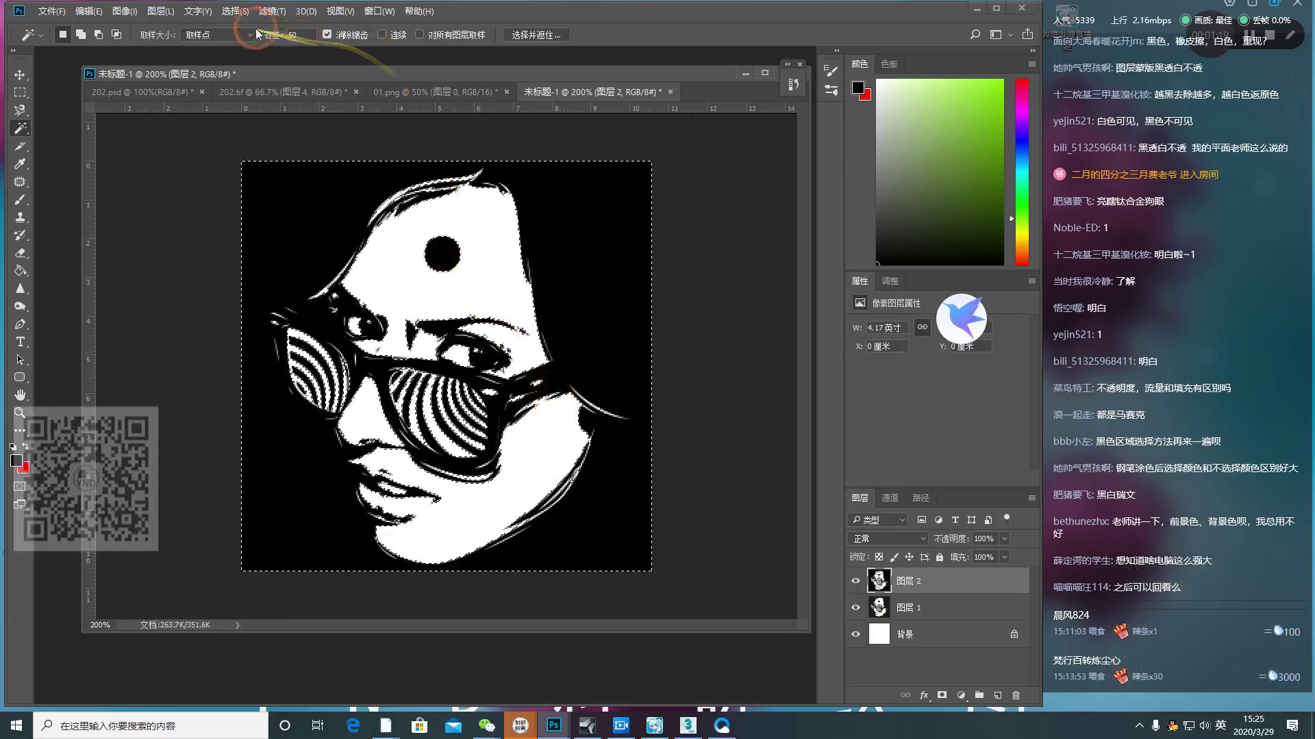
key("ctrl+d")
key("ctrl+f")
Step: Select the white areas of the portrait with Color Range by sampling the white forehead
left_click(235, 11)
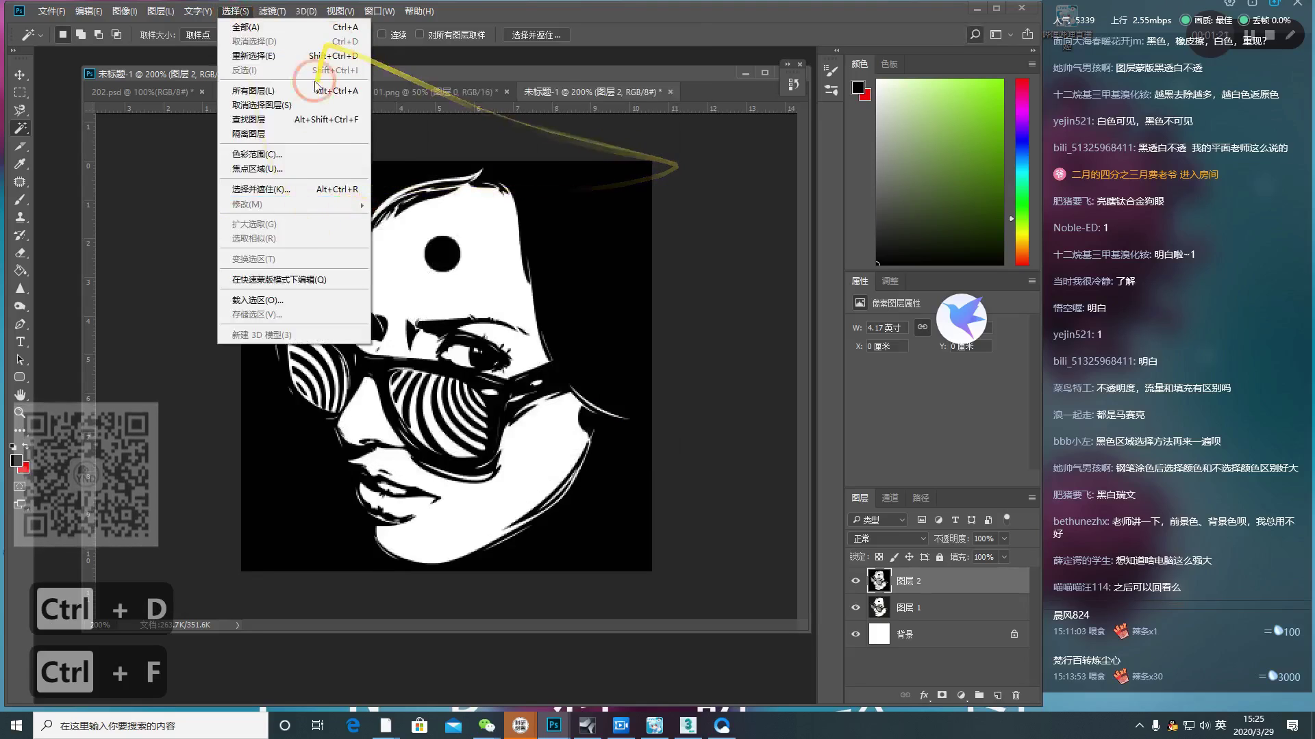
left_click(274, 155)
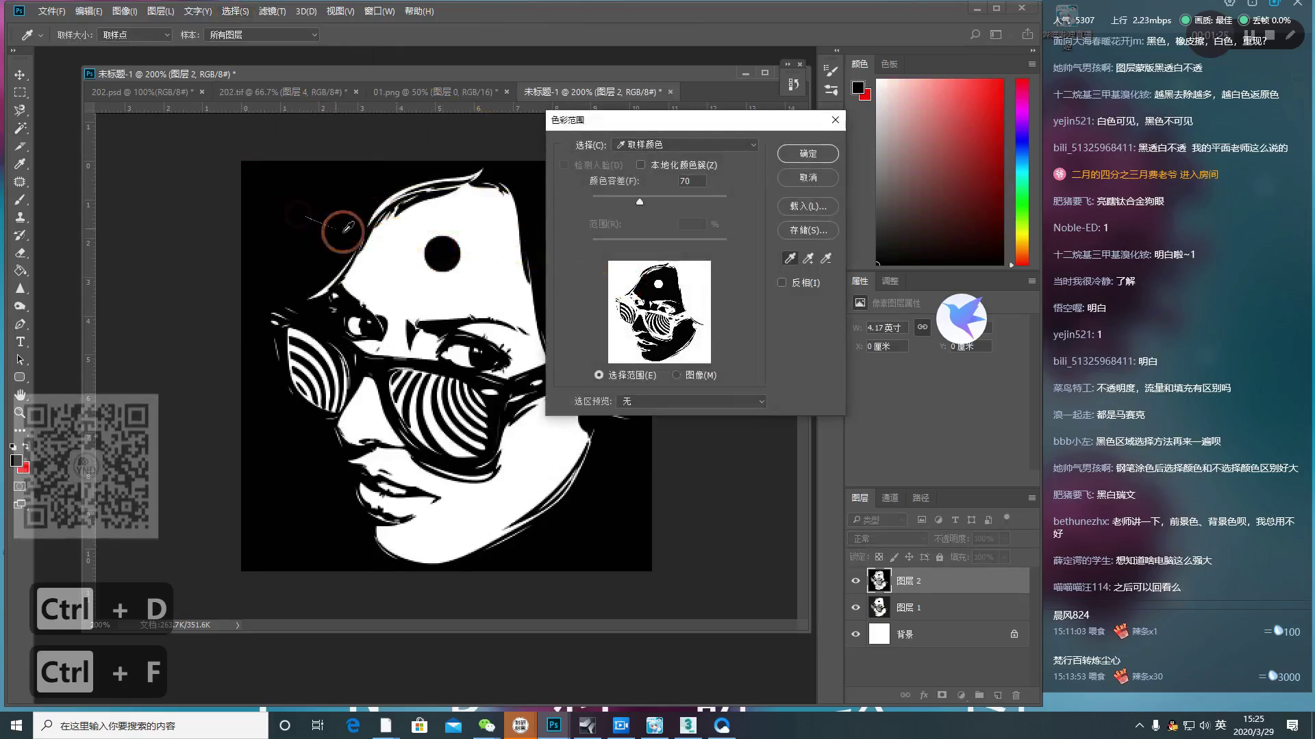
left_click(481, 260)
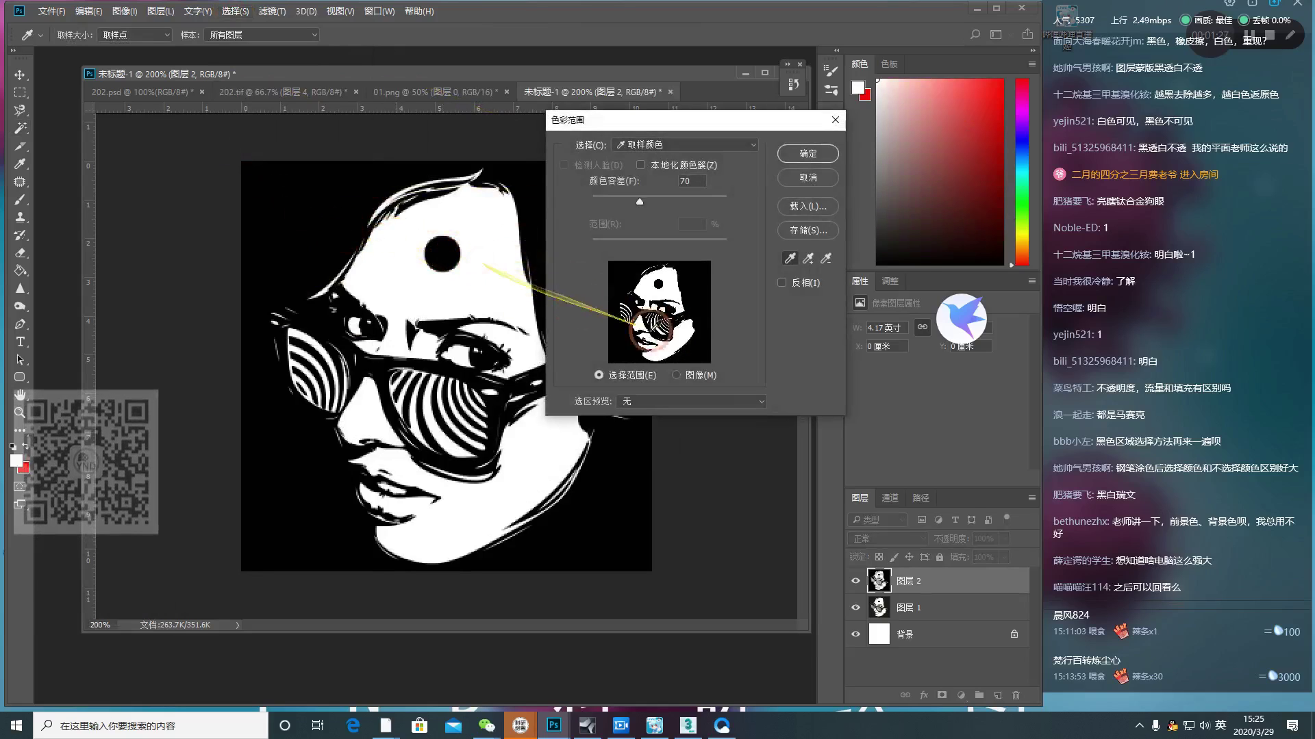
left_click(796, 154)
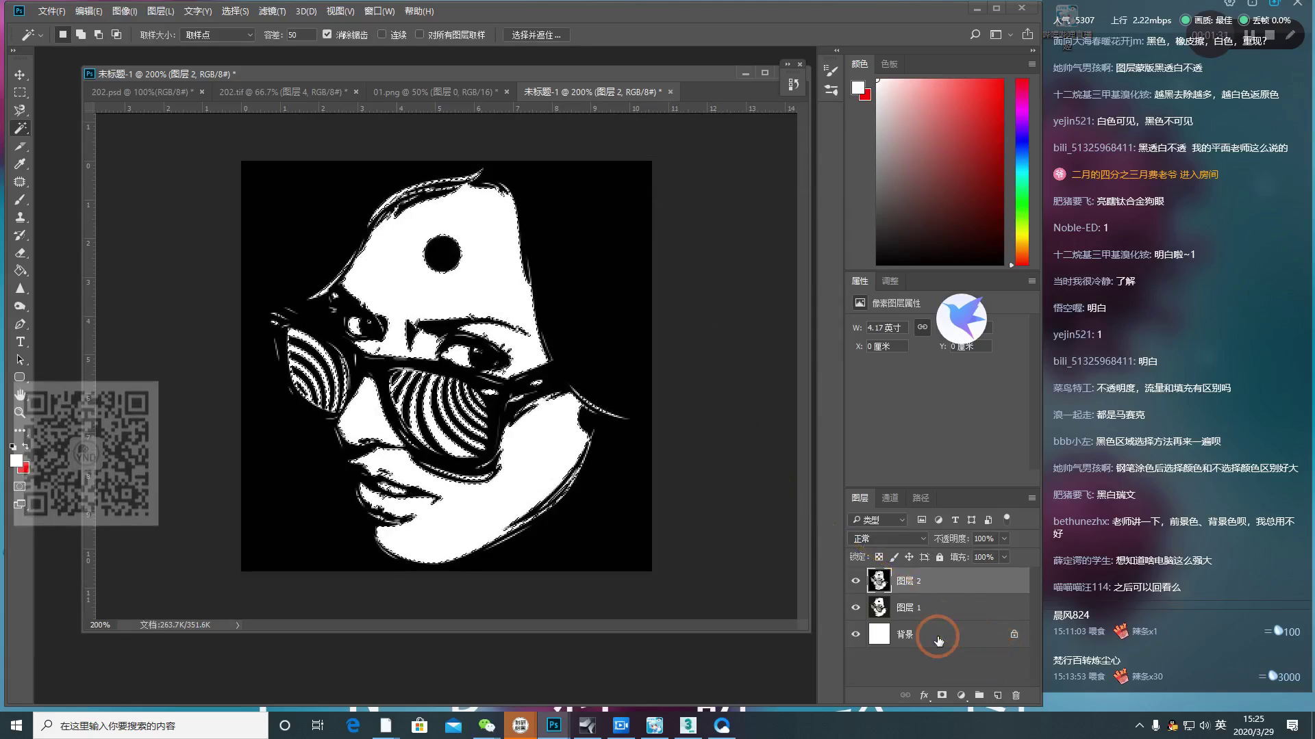
Step: Try filling the selected white areas on 图层 2 with the red background colour, undo the fill and clear the selection
key("ctrl+Delete")
key("ctrl+Delete")
key("ctrl+d")
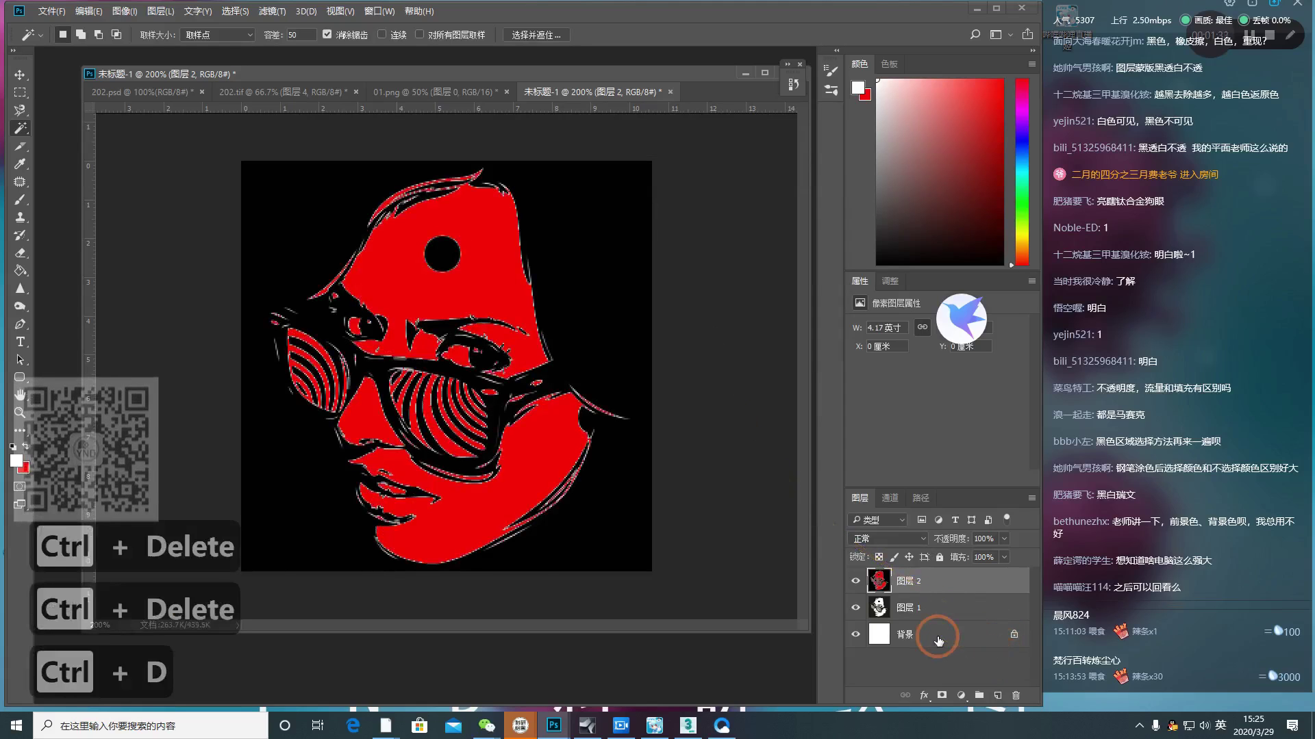
key("ctrl+alt+z")
key("ctrl+alt+z")
key("ctrl+d")
key("ctrl+alt+z")
key("ctrl+alt+z")
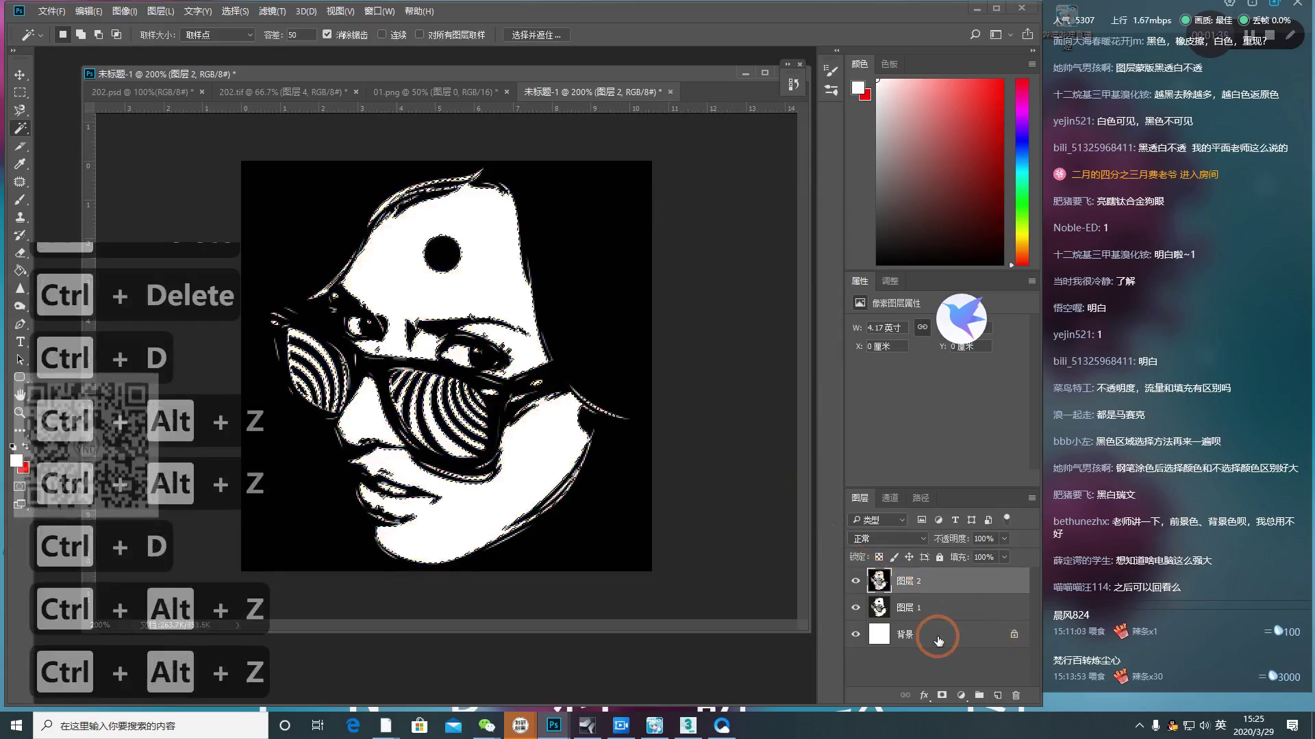
key("ctrl+d")
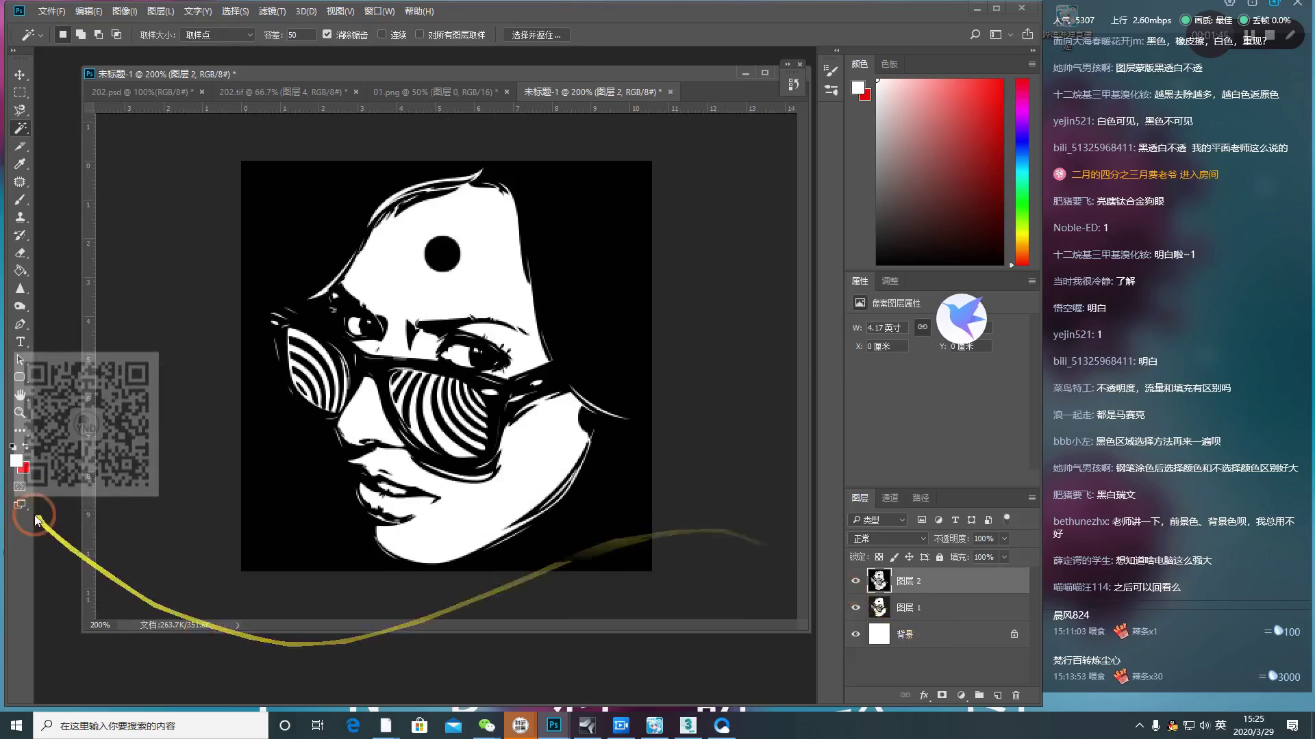
Step: Set the foreground colour to red (#e80000)
left_click(17, 461)
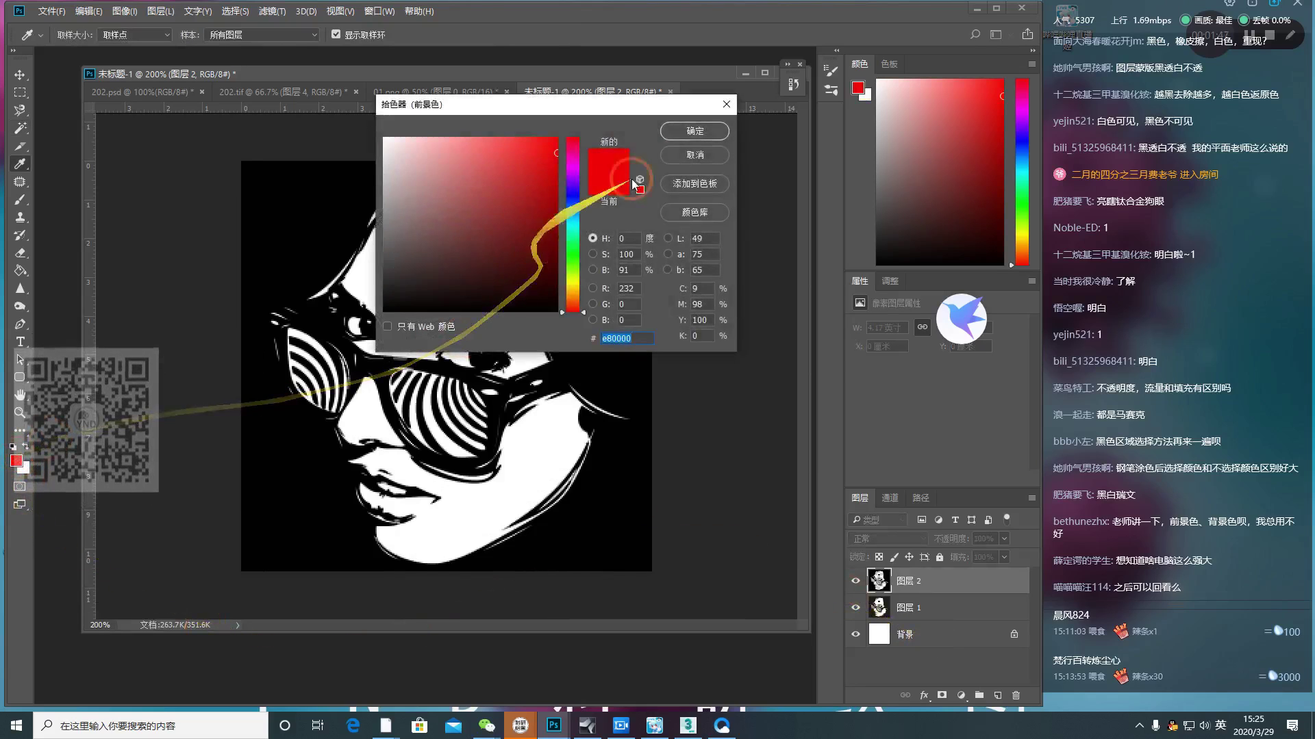
left_click(686, 135)
left_click(51, 11)
left_click(62, 29)
left_click(732, 134)
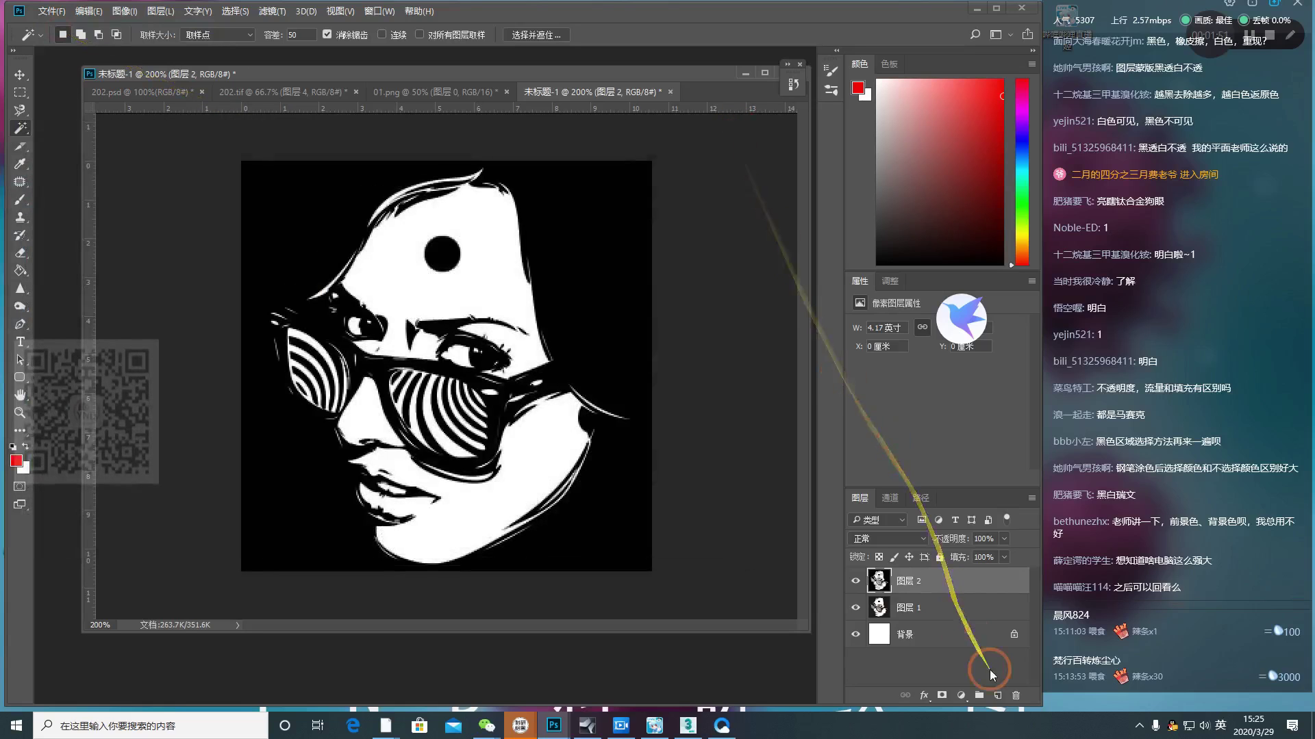
Step: Delete the portrait layers 图层 2 and 图层 1, keeping only the white background layer
key("Delete")
key("Delete")
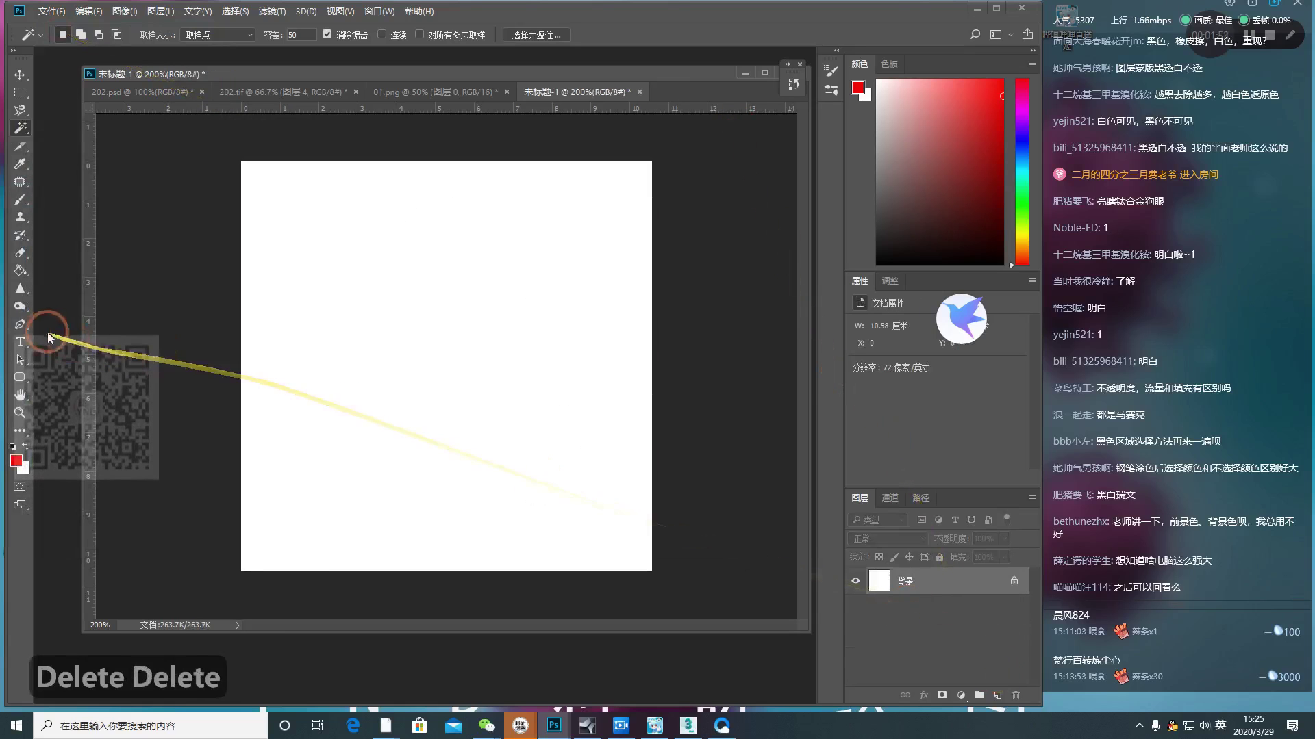
Step: Fill a full-width band along the top of the white canvas with the red foreground colour #e80000 and clear the selection
left_click(16, 460)
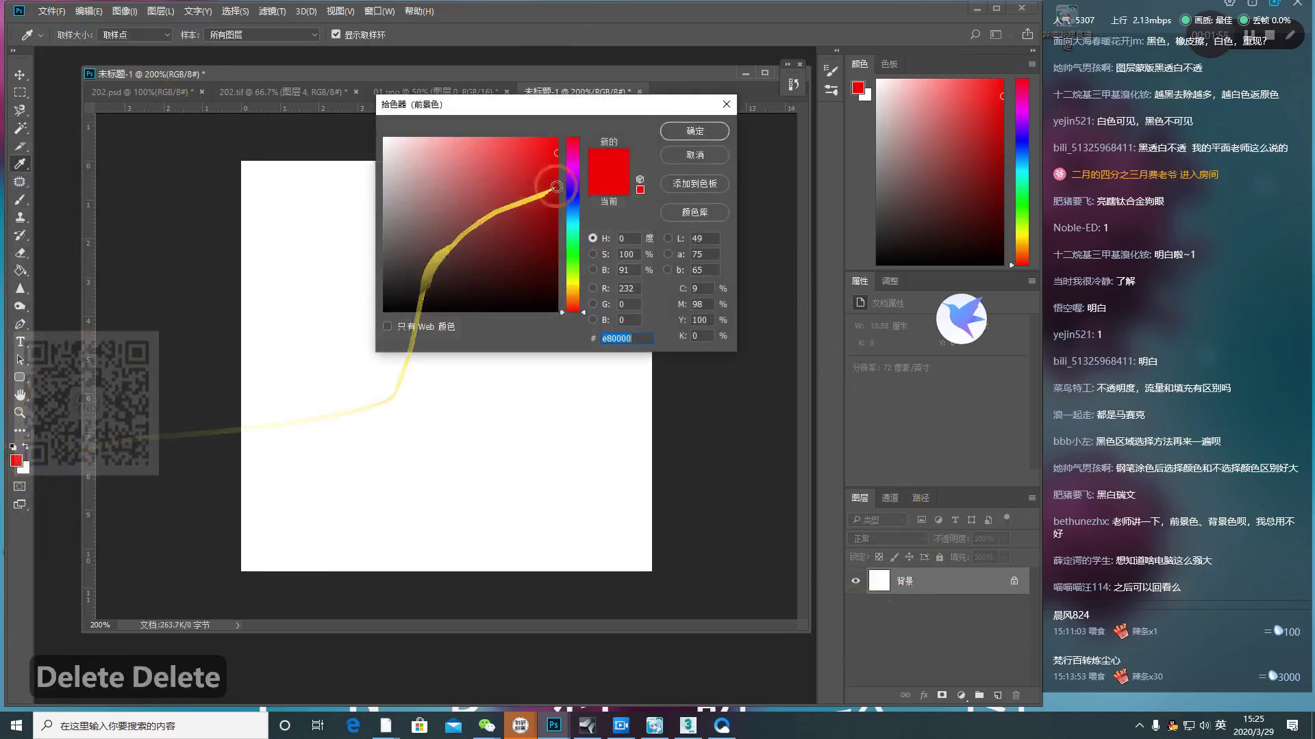
left_click(680, 131)
left_click(20, 92)
left_click_drag(241, 161, 745, 235)
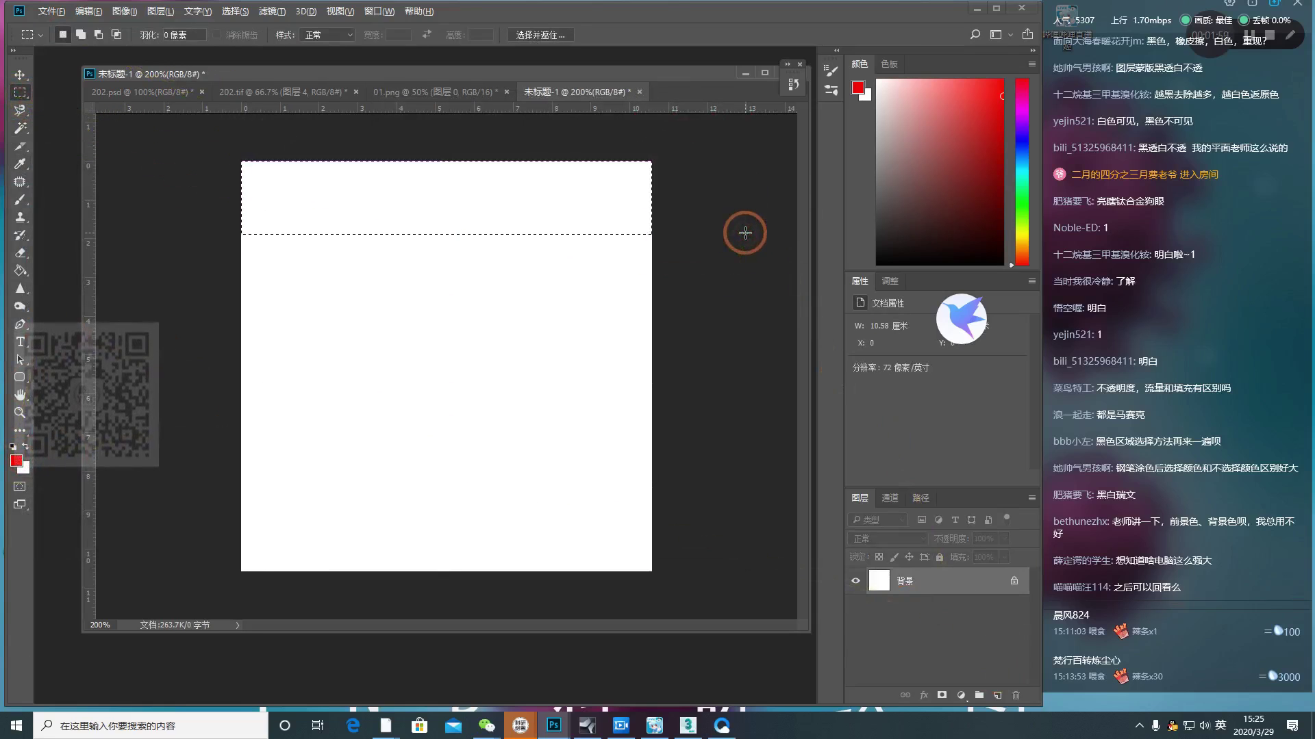
key("alt+Delete")
key("alt+Delete")
key("ctrl+d")
Step: Fill a second full-width band directly below the red one with the lighter red foreground colour #e83b3b, then deselect it
left_click_drag(226, 232, 776, 334)
left_click(16, 461)
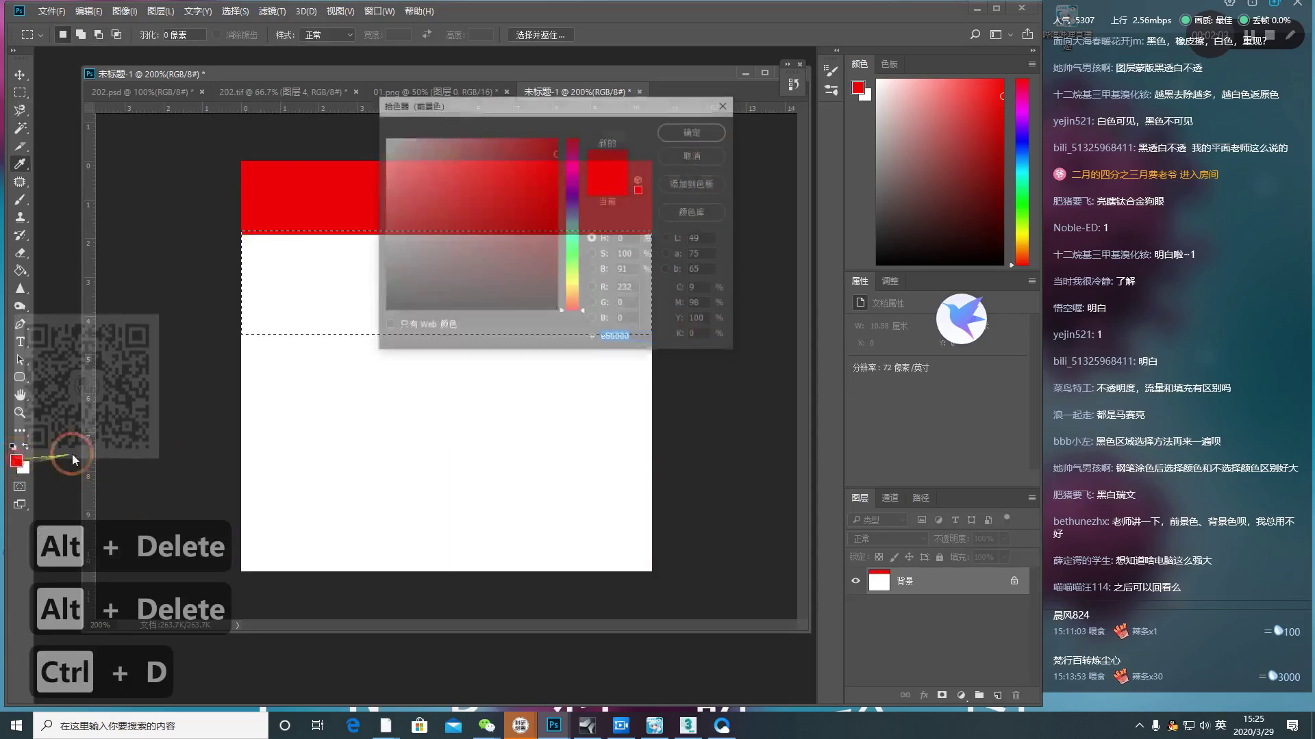
left_click(519, 154)
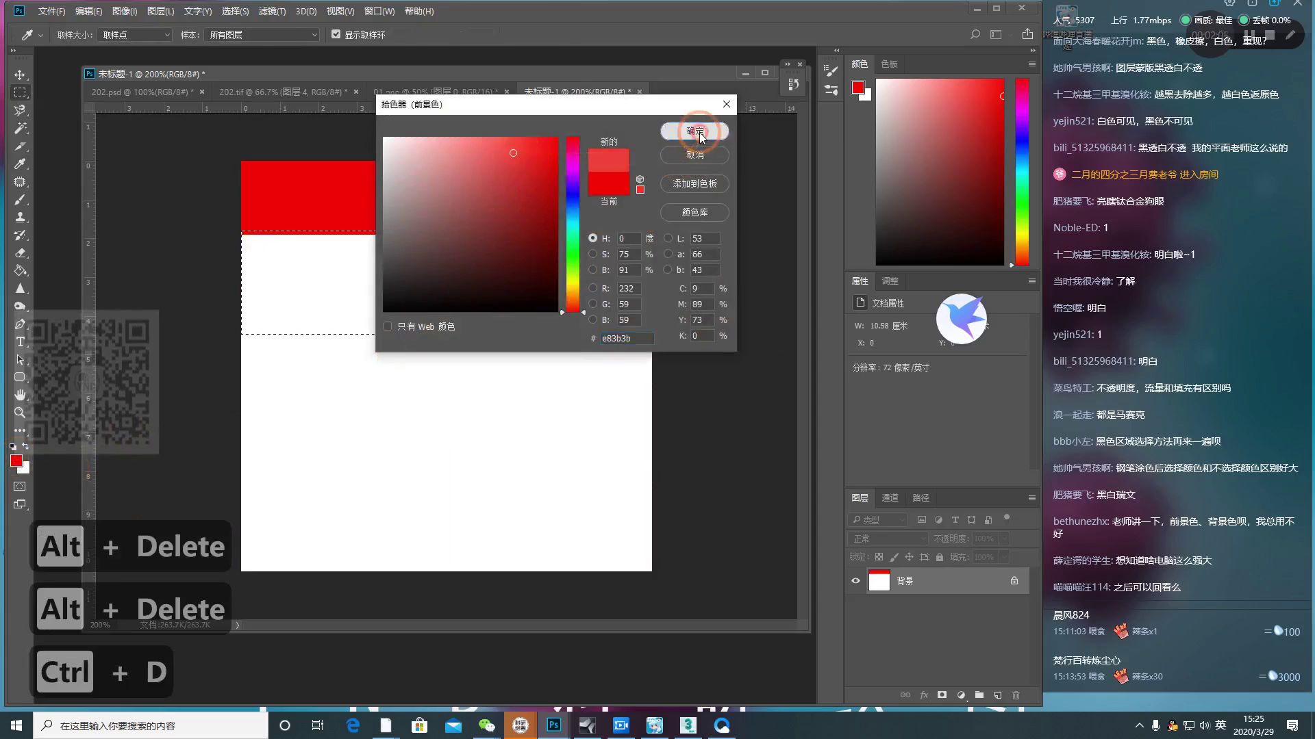
left_click(695, 131)
key("alt+Delete")
key("ctrl+d")
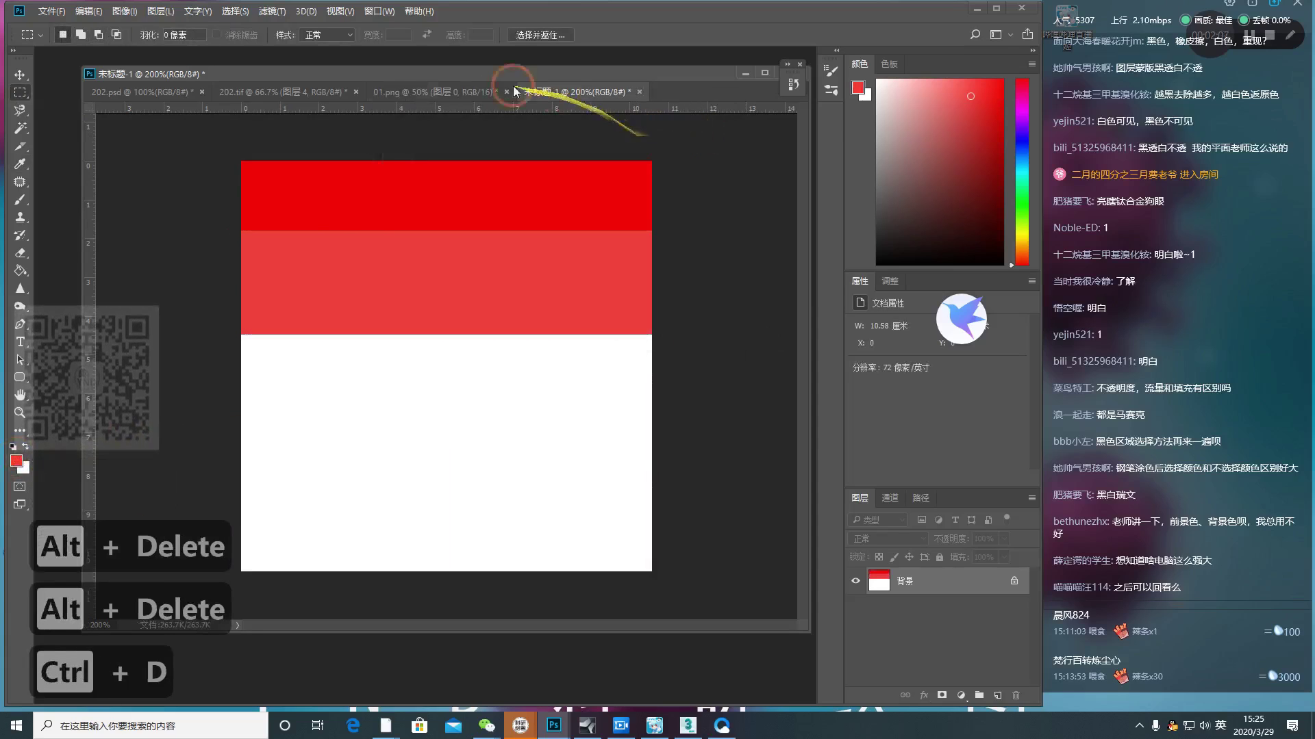
Step: Compare the Magic Wand selection of the dark red band at tolerance 50 and at tolerance 100, then clear the selection
left_click(22, 128)
left_click(418, 216)
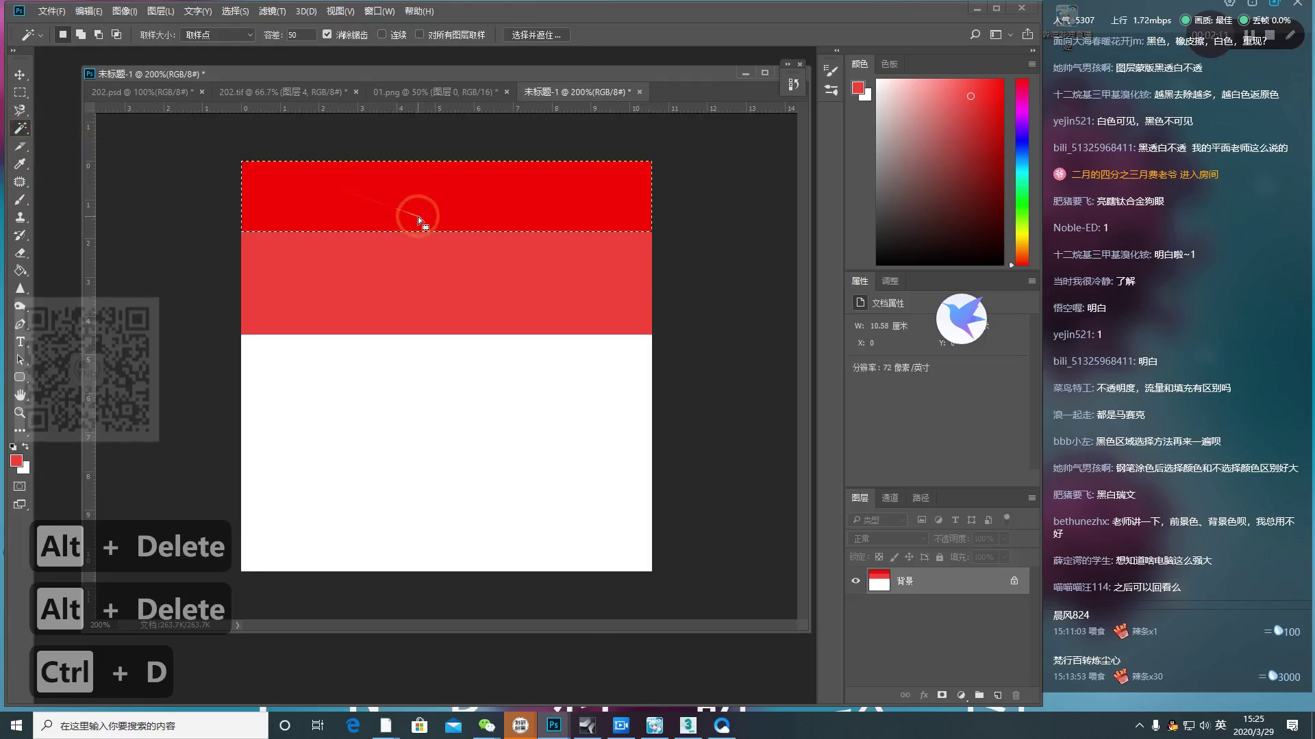
left_click(298, 36)
type("100")
key("Return")
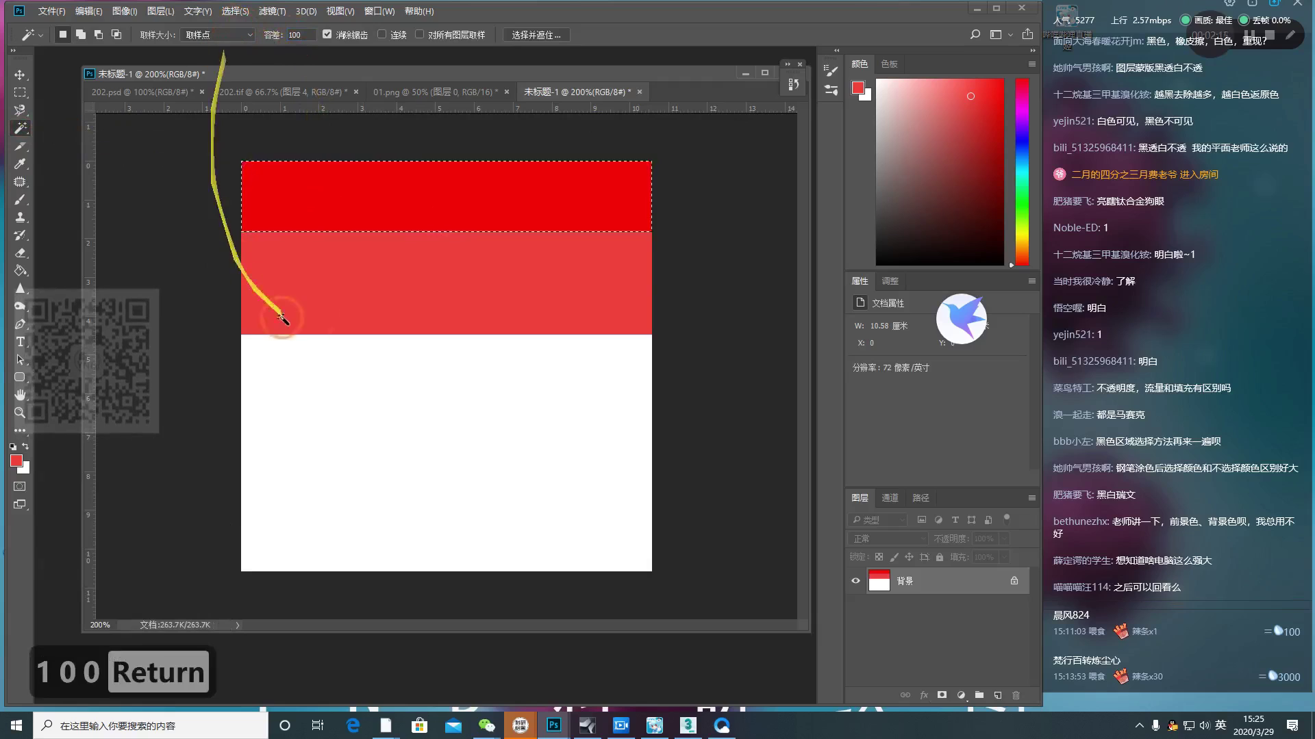
left_click(348, 216, "shift")
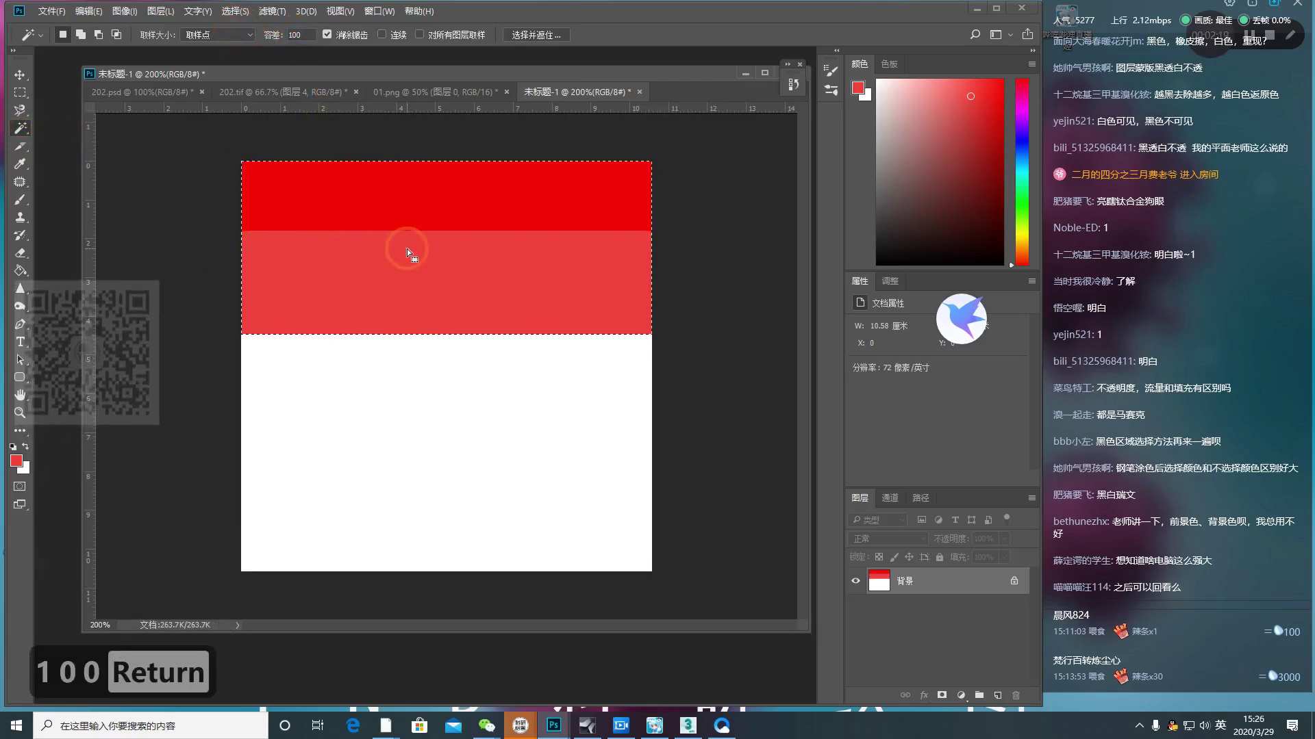
key("ctrl+d")
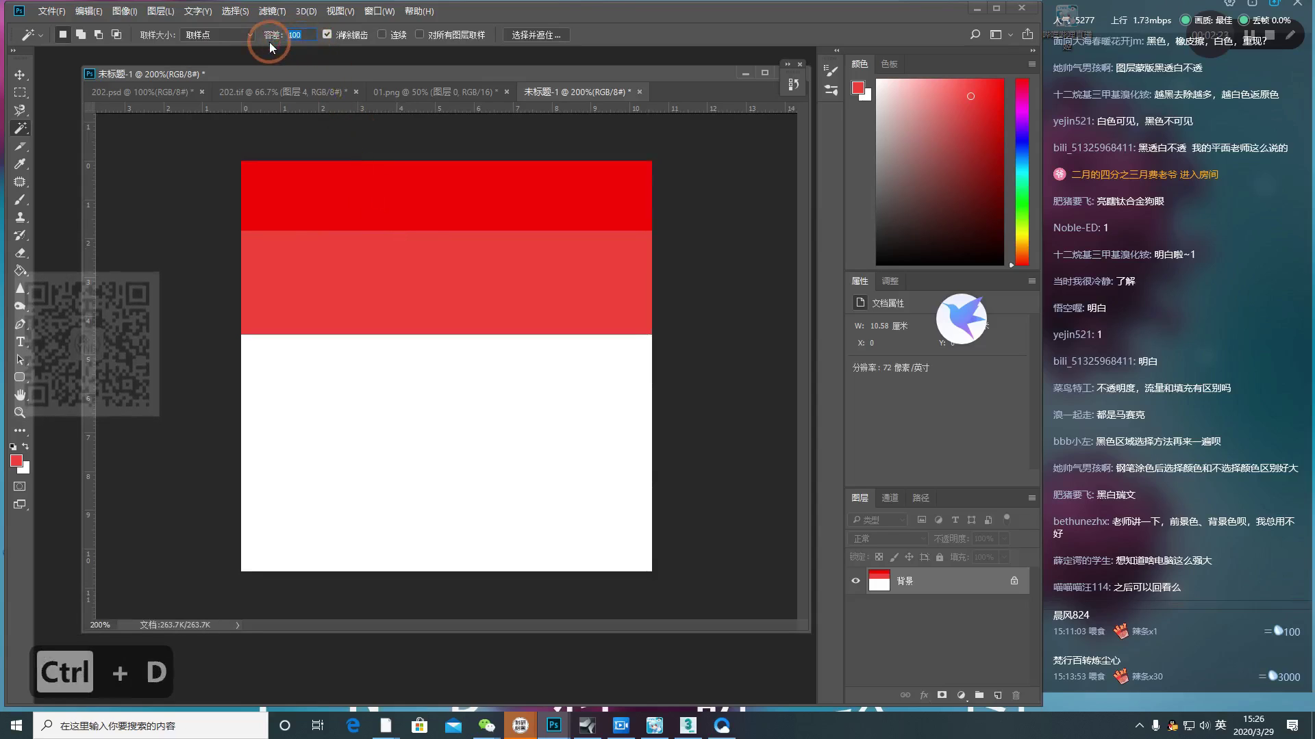
Step: Set the Magic Wand tolerance to 10 and select the dark red band, followed by the lighter red band
type("10")
key("Return")
left_click(343, 208)
left_click(397, 265)
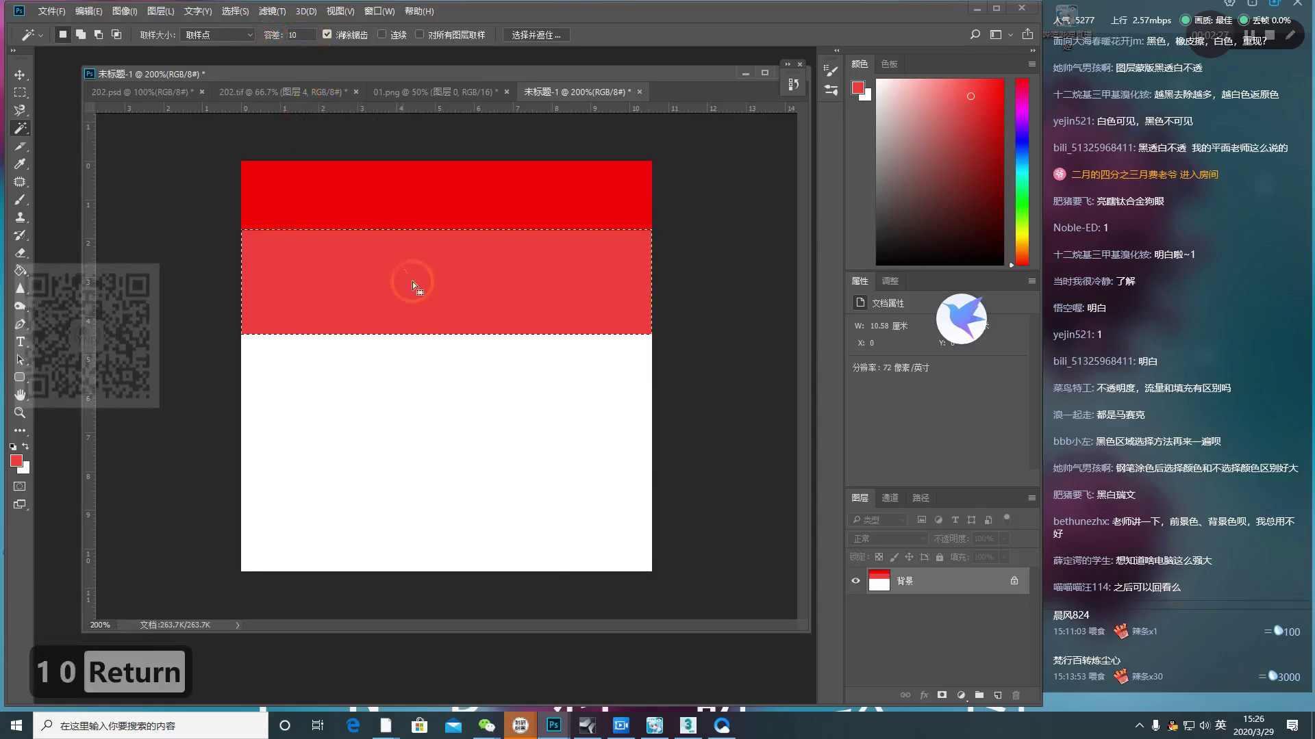
Step: Set the Magic Wand tolerance to 100 and clear the selection of the lighter red band
left_click(292, 35)
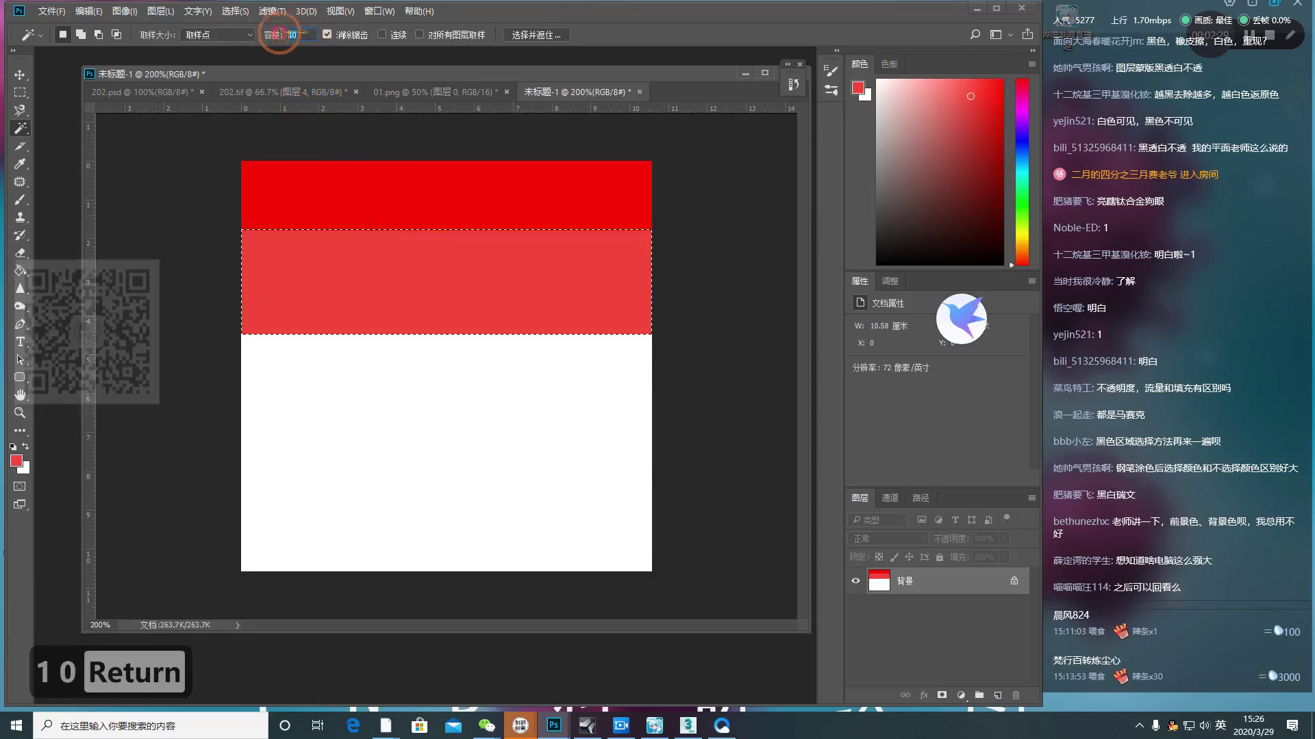
type("100")
key("Return")
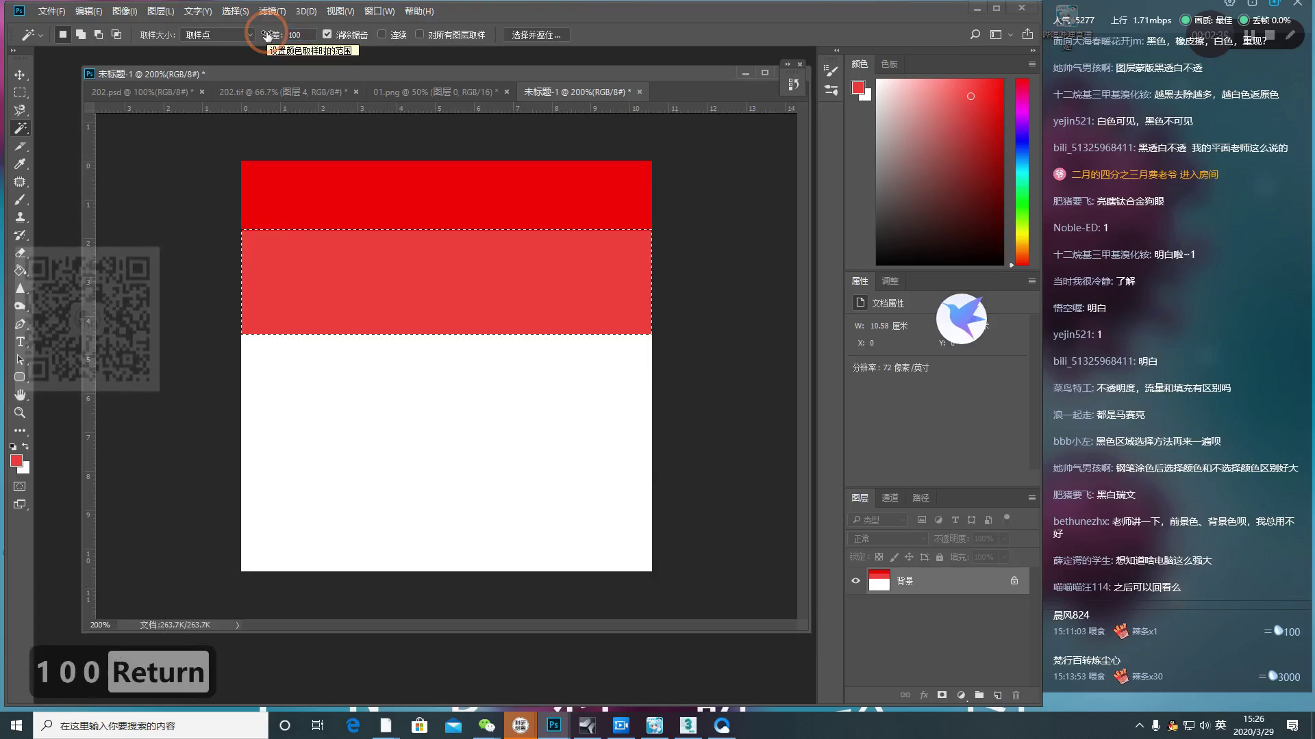
key("ctrl+d")
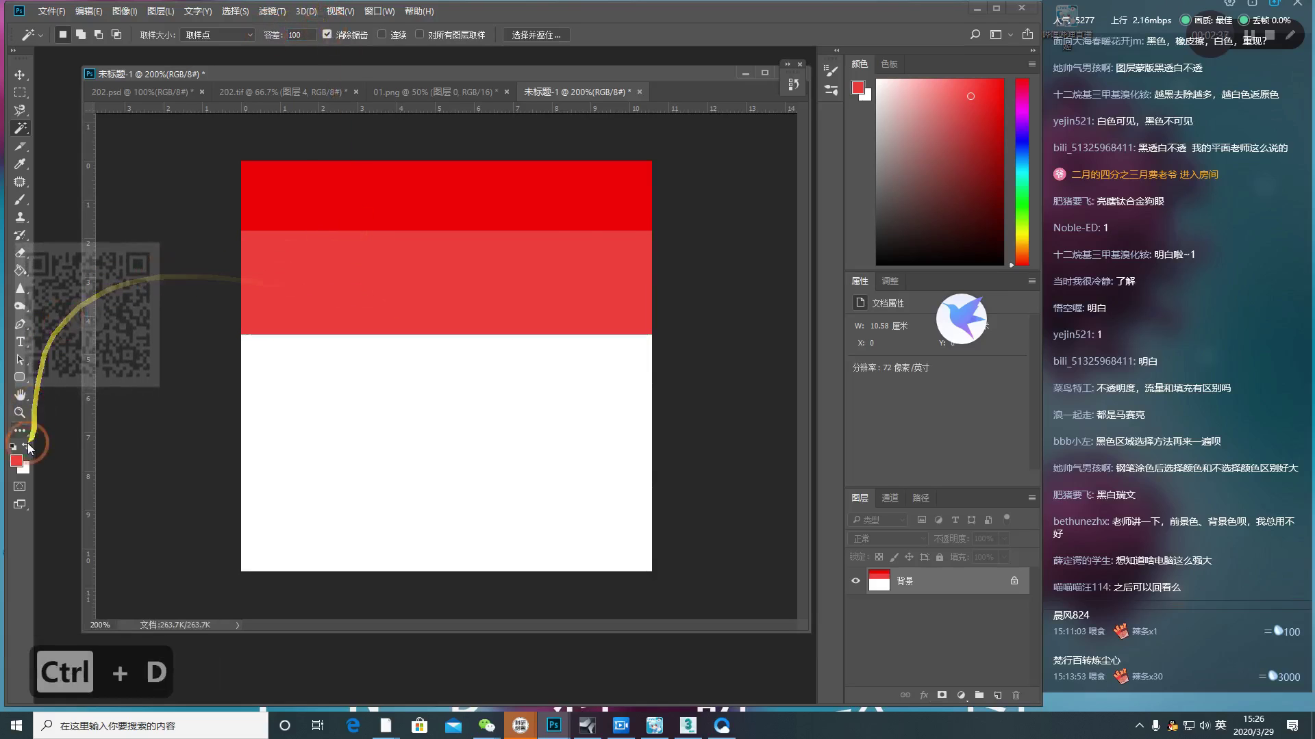
Step: Fill a third full-width band overlapping the lower part of the lighter red band with a slightly lighter red foreground colour, then deselect
left_click(16, 461)
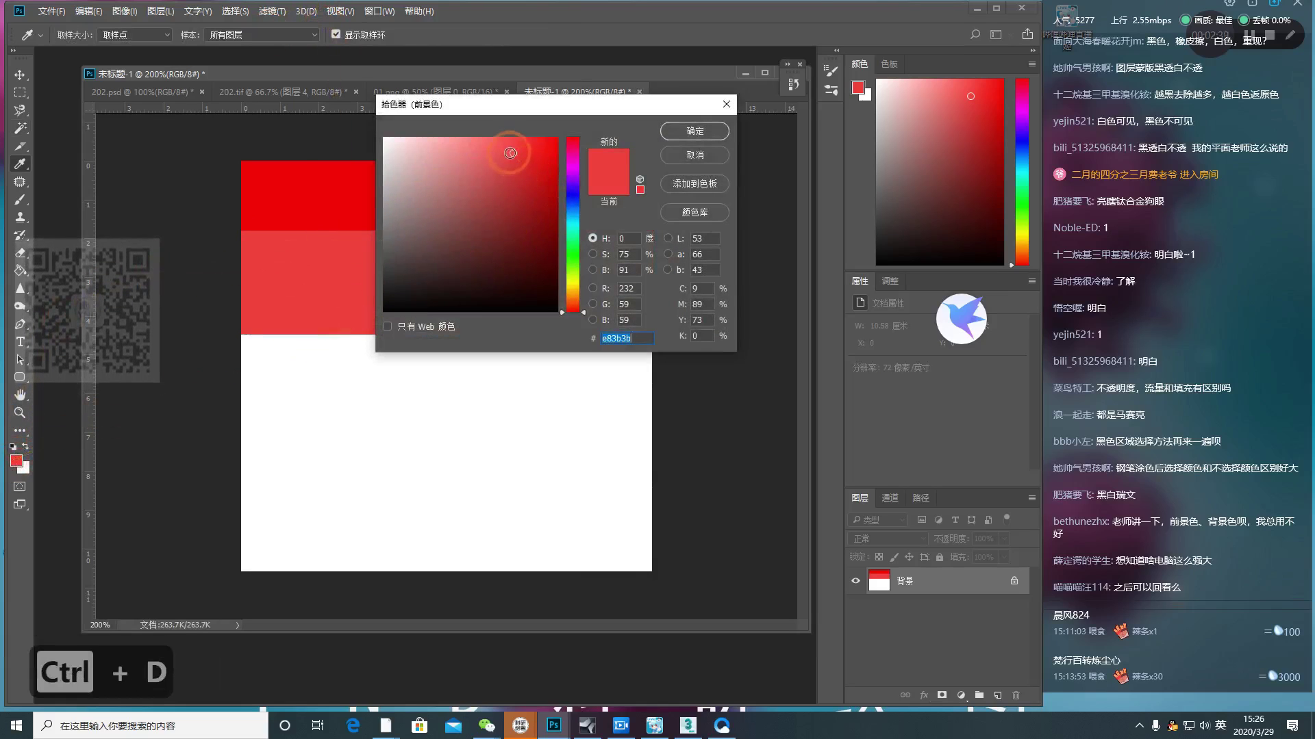
left_click(687, 133)
left_click(21, 93)
left_click_drag(161, 302, 749, 432)
key("alt+Delete")
key("alt+Delete")
key("ctrl+d")
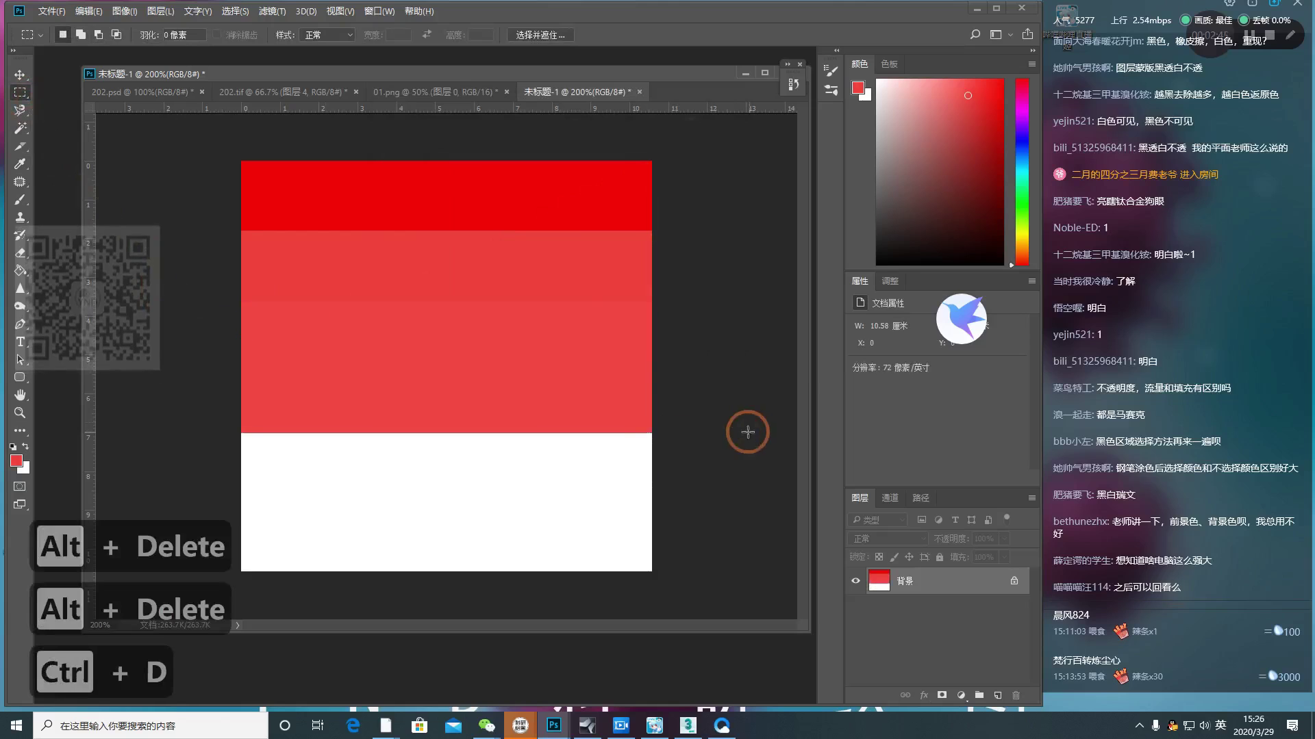
Step: Select the red bands with the Magic Wand at tolerance 100, and repeat the selection at tolerance 10
left_click(20, 128)
left_click(487, 293)
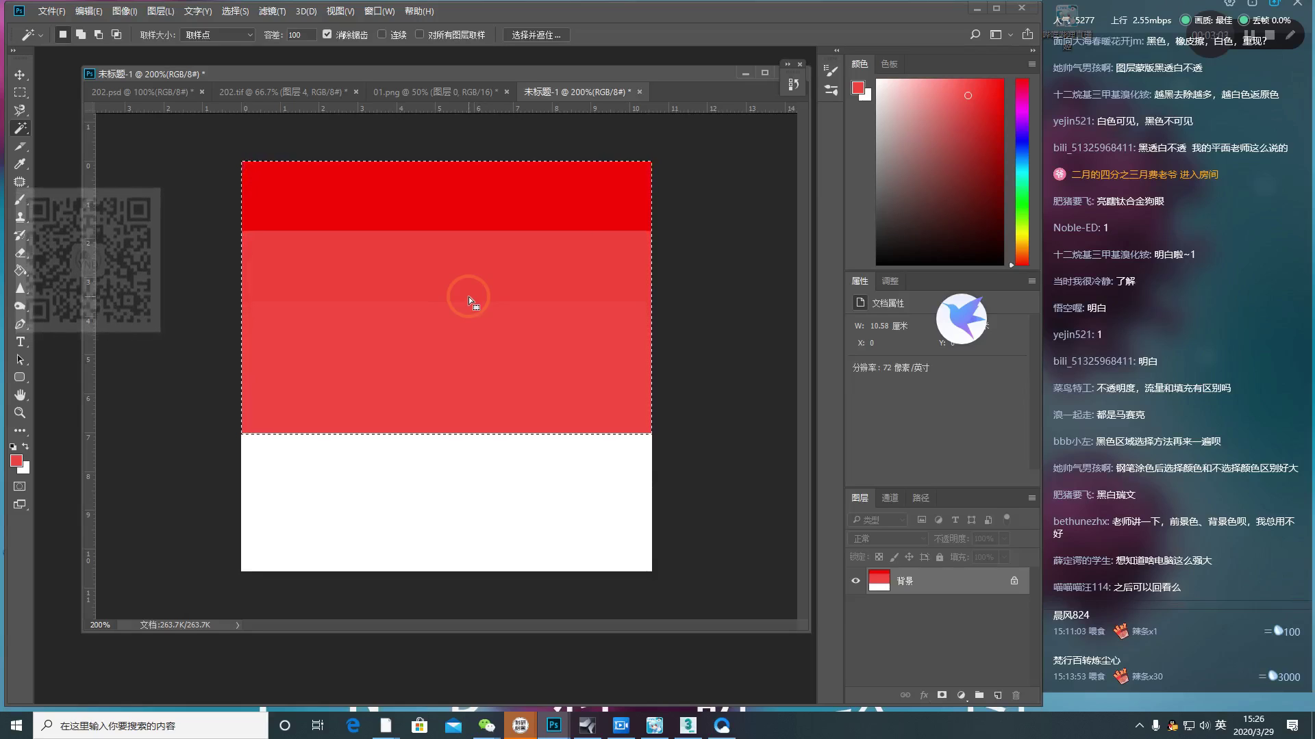
left_click(299, 36)
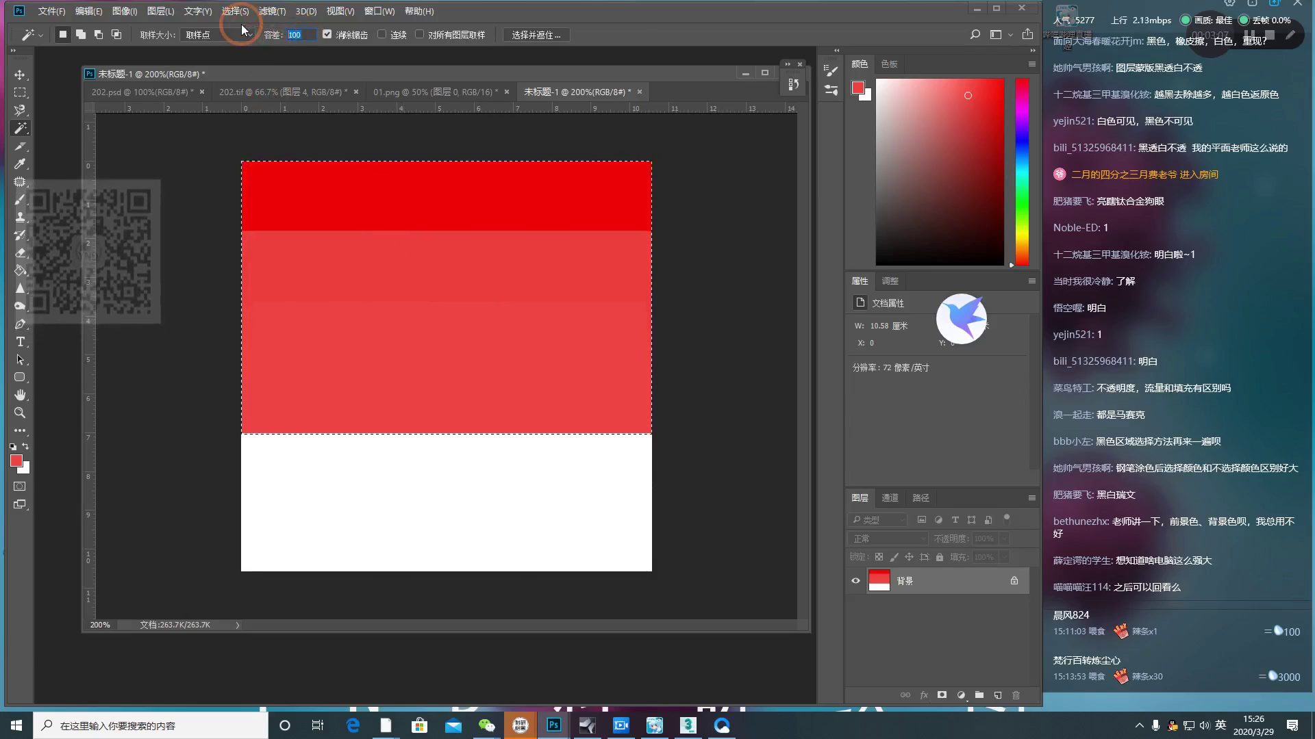
type("10")
key("Return")
left_click(379, 215)
left_click(407, 274)
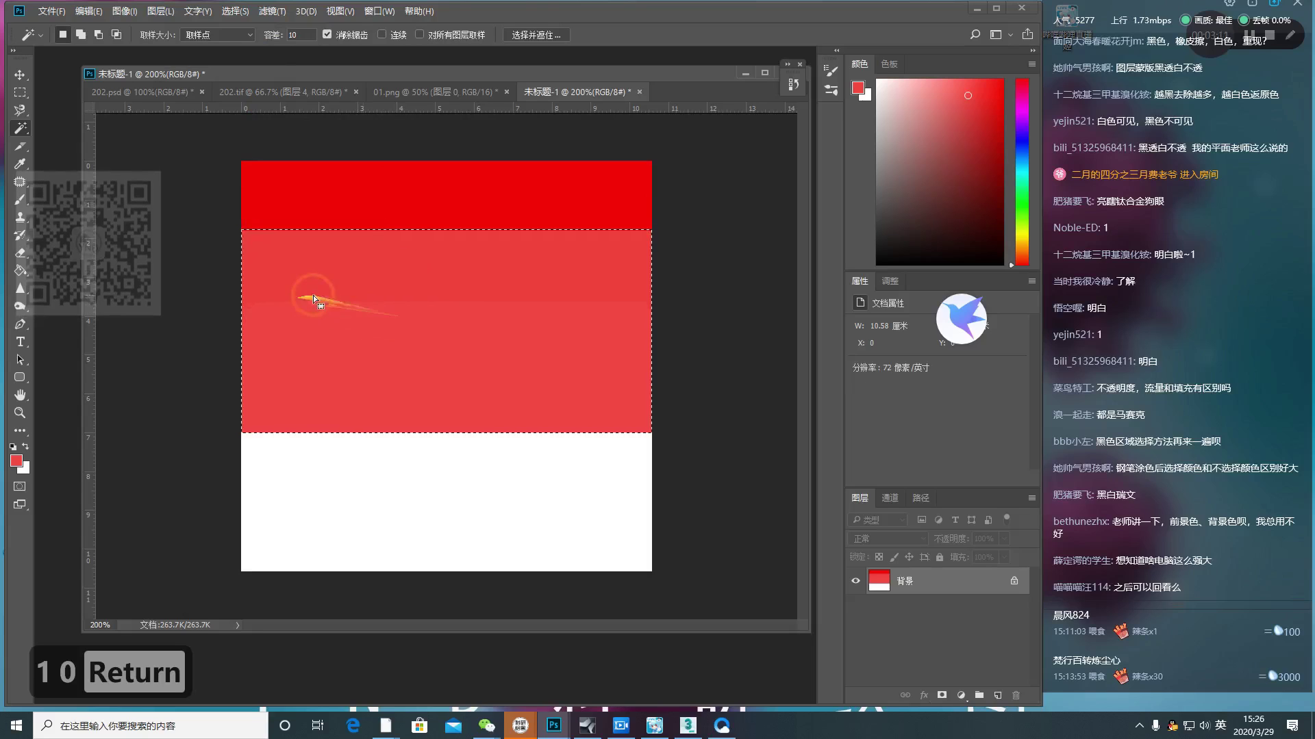
Step: Set the Magic Wand tolerance to 2 and select the lowest red band separately from its near-identical neighbour
left_click(303, 35)
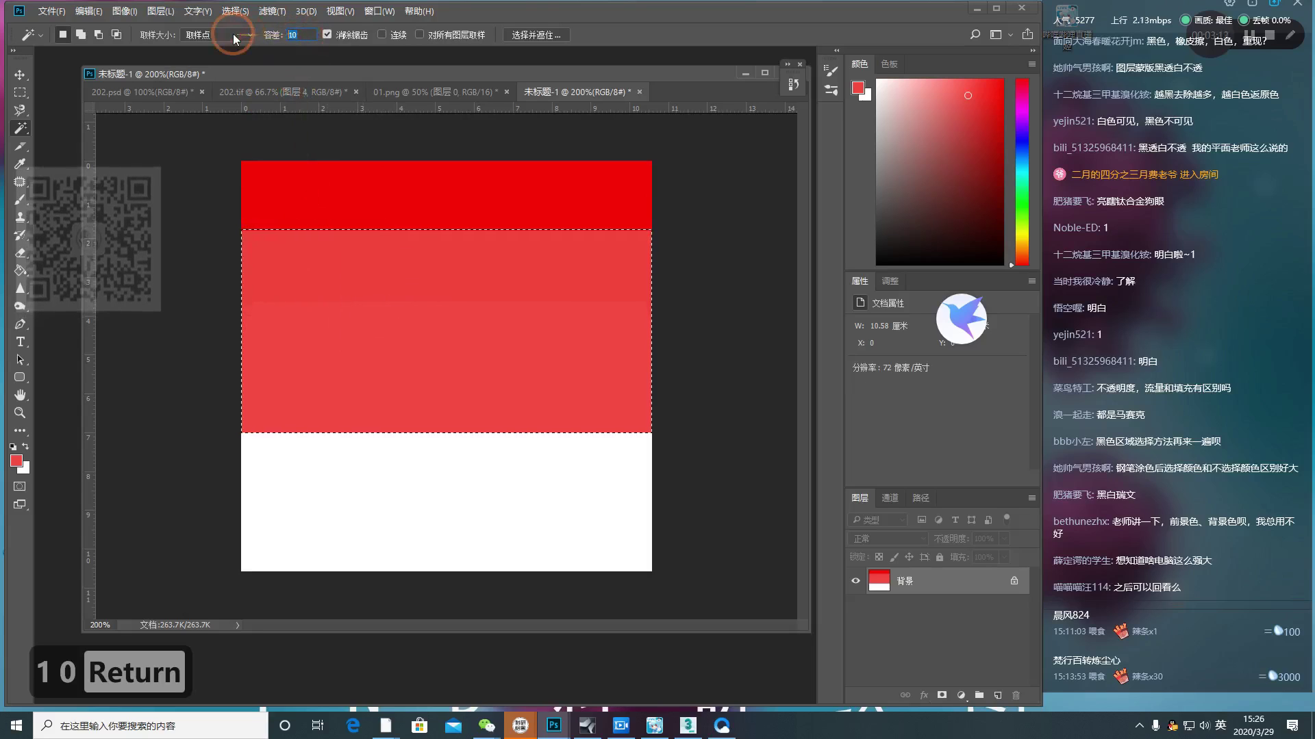
type("2")
key("Return")
left_click(400, 351)
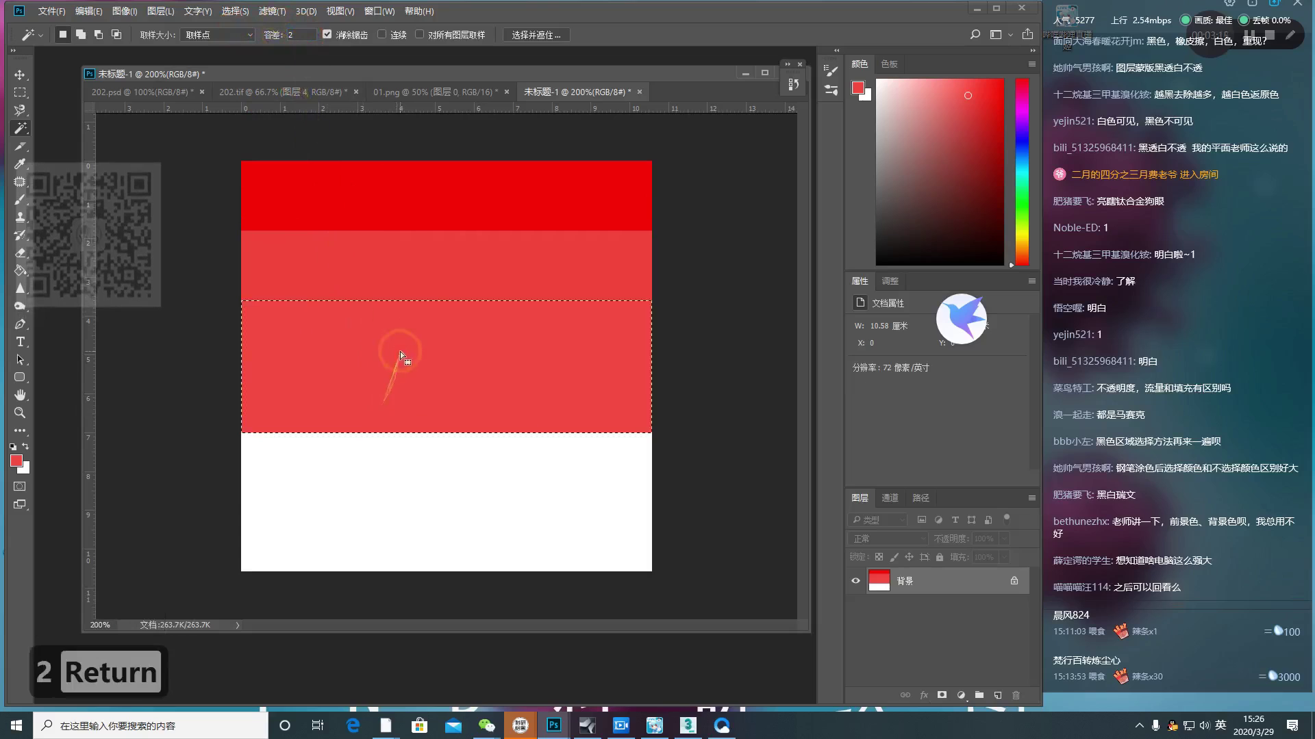
left_click(422, 232)
left_click(421, 231)
left_click(475, 343)
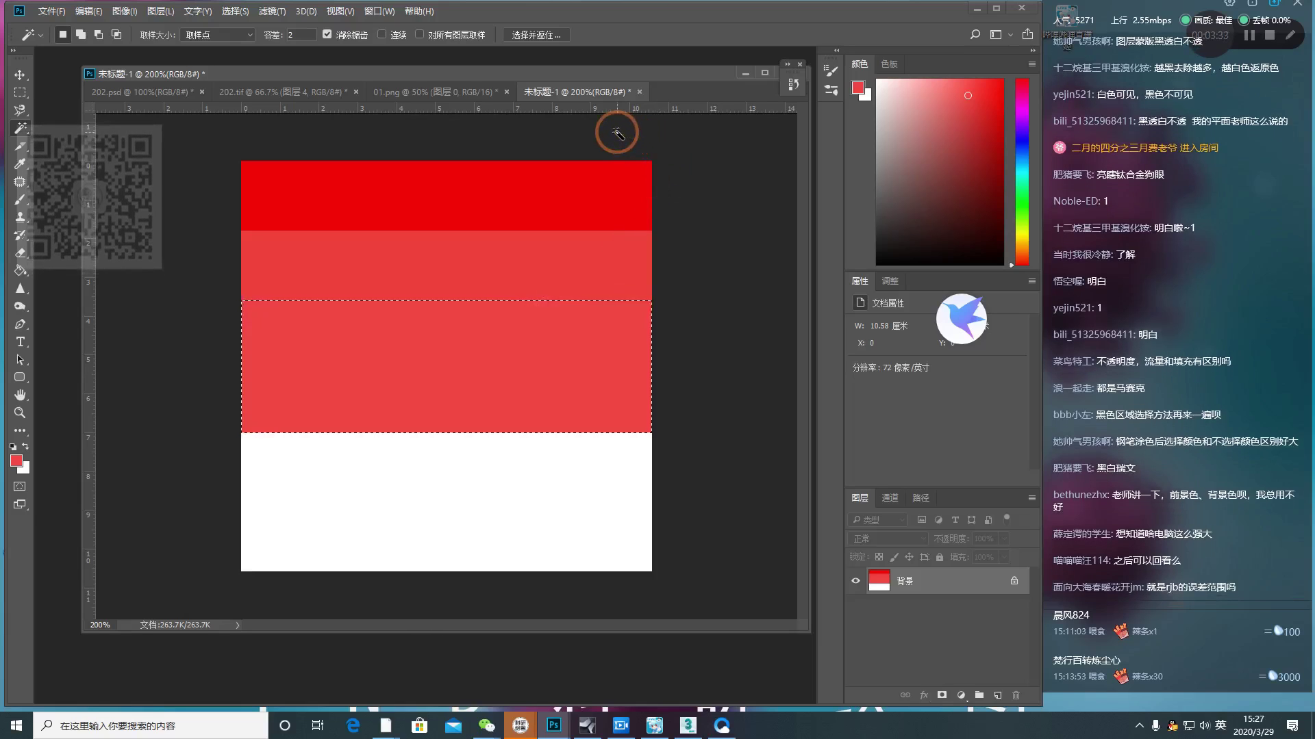
Step: Clear the selection and close the 未标题-1 document without saving it
left_click_drag(582, 91, 109, 237)
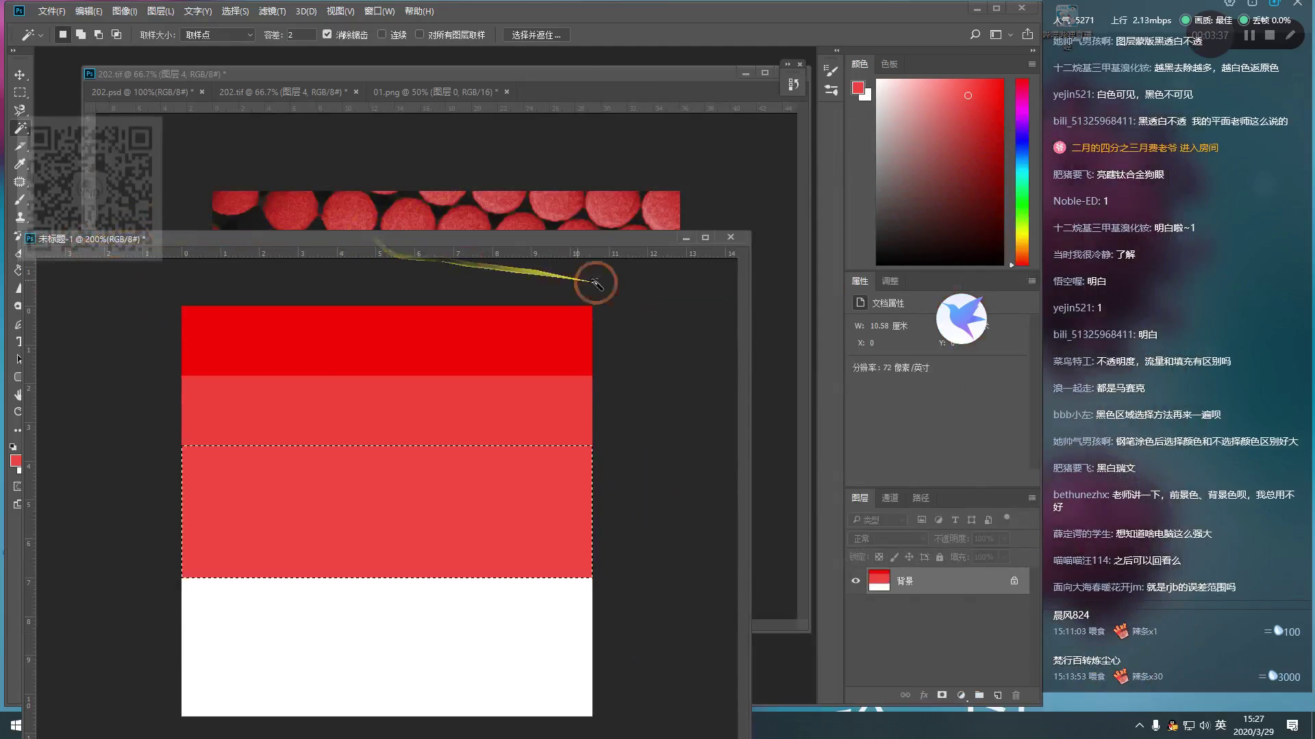
key("ctrl+d")
left_click(731, 237)
left_click(661, 277)
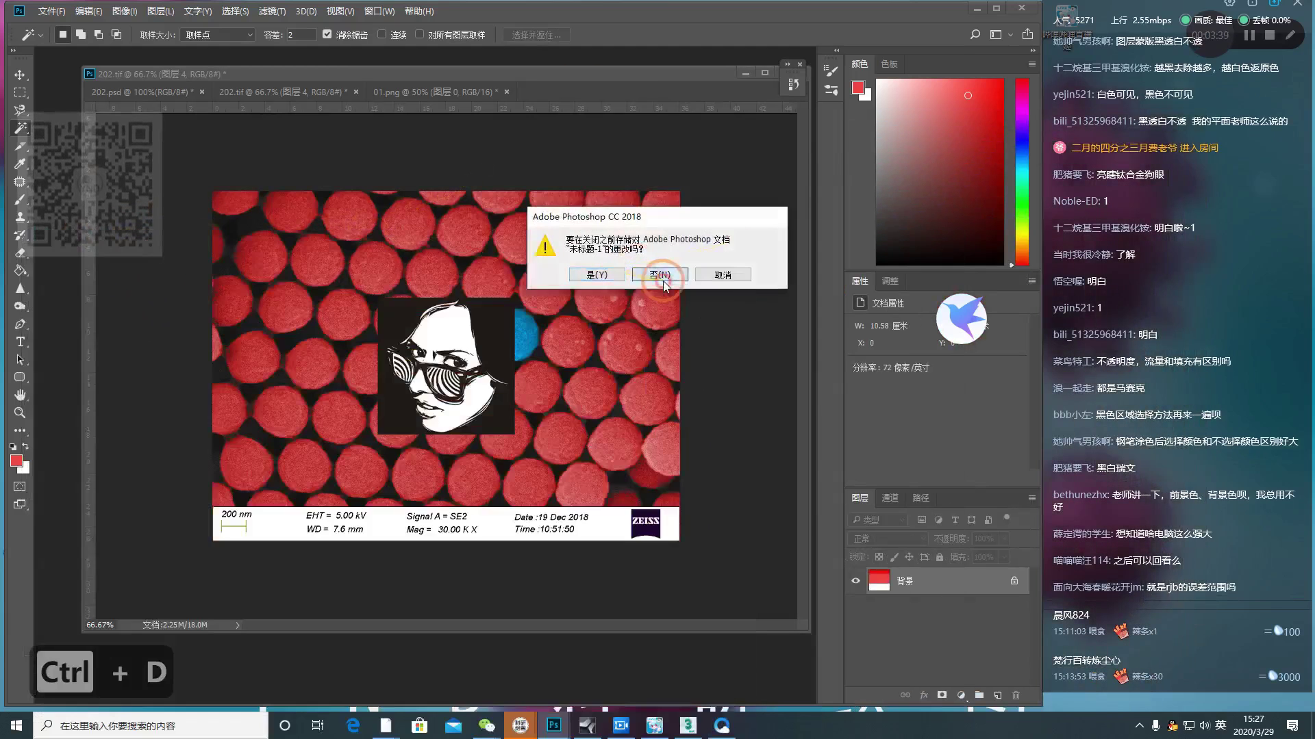
Step: Delete the portrait layer 图层 4 from 202.tif and hide 图层 3, 图层 2 and 图层 1
key("Delete")
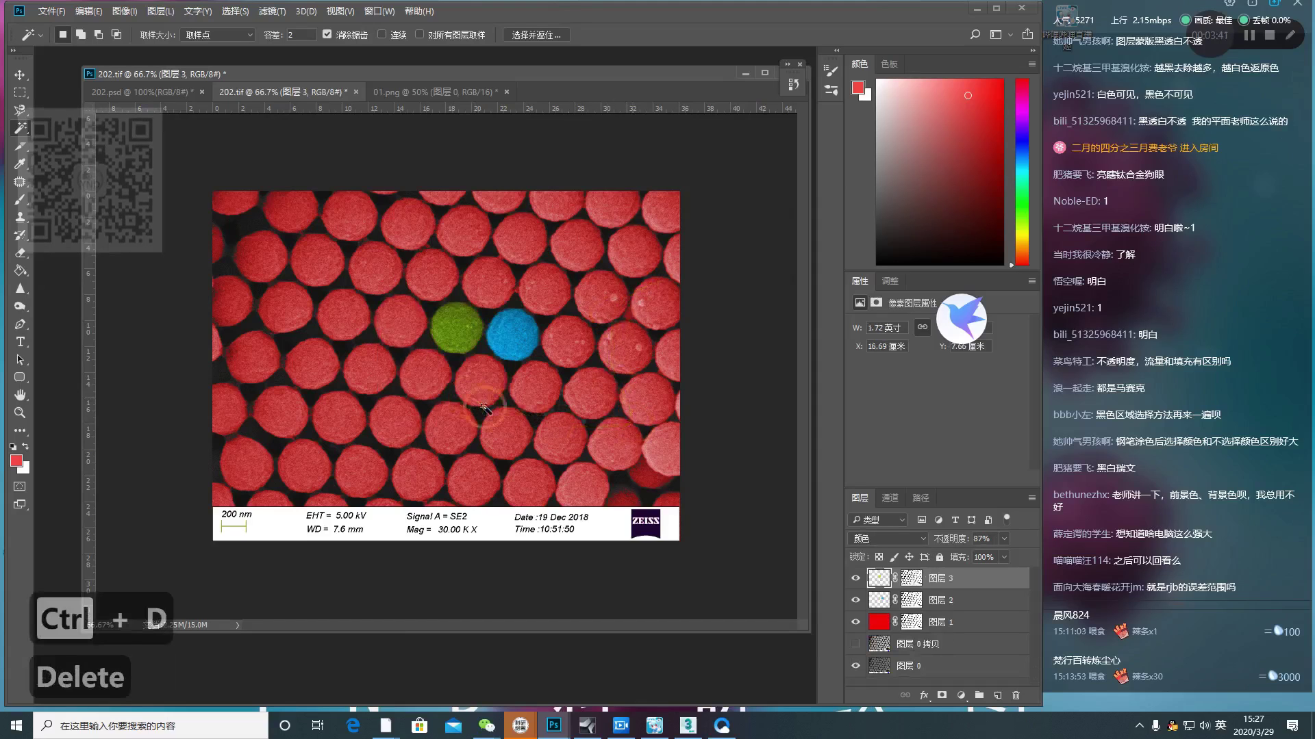
left_click_drag(857, 632, 856, 644)
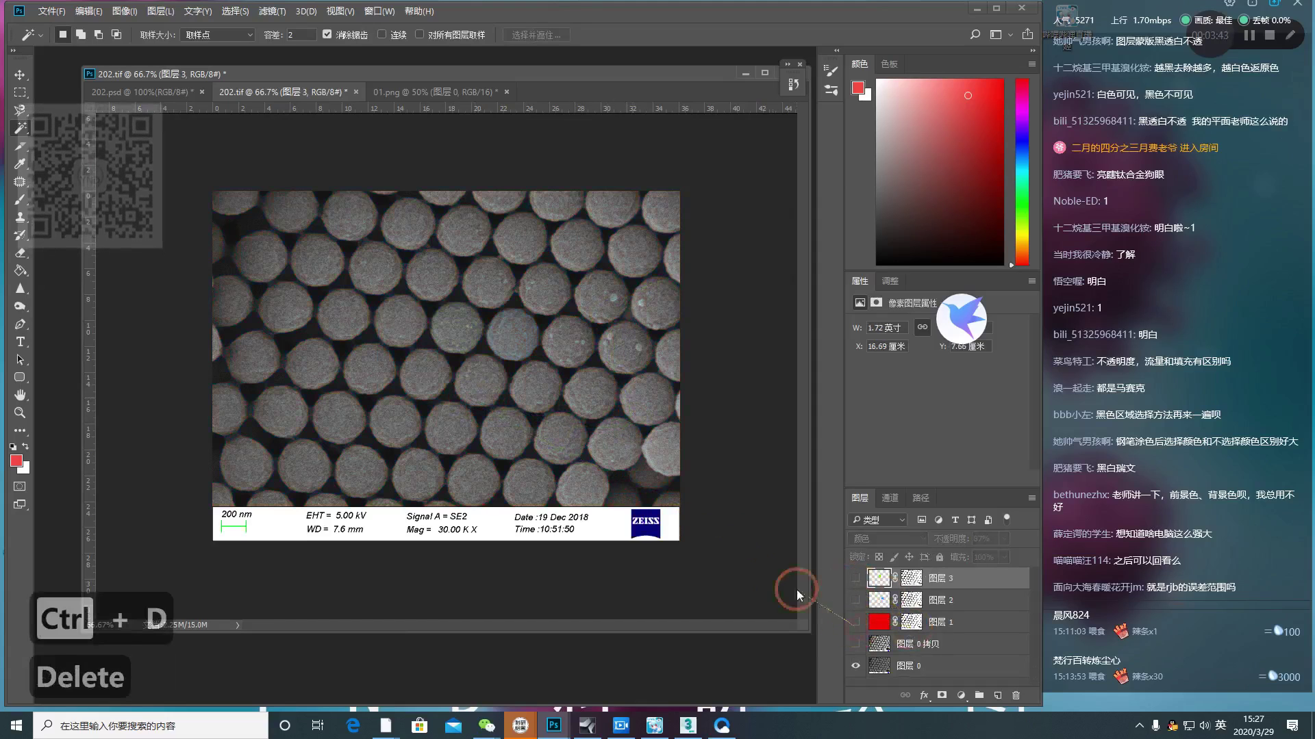
Step: Select the dark gaps between the grey particles on 图层 0 with the Magic Wand at tolerance 2 and inspect the selection closely
key("ctrl+equal")
key("ctrl+equal")
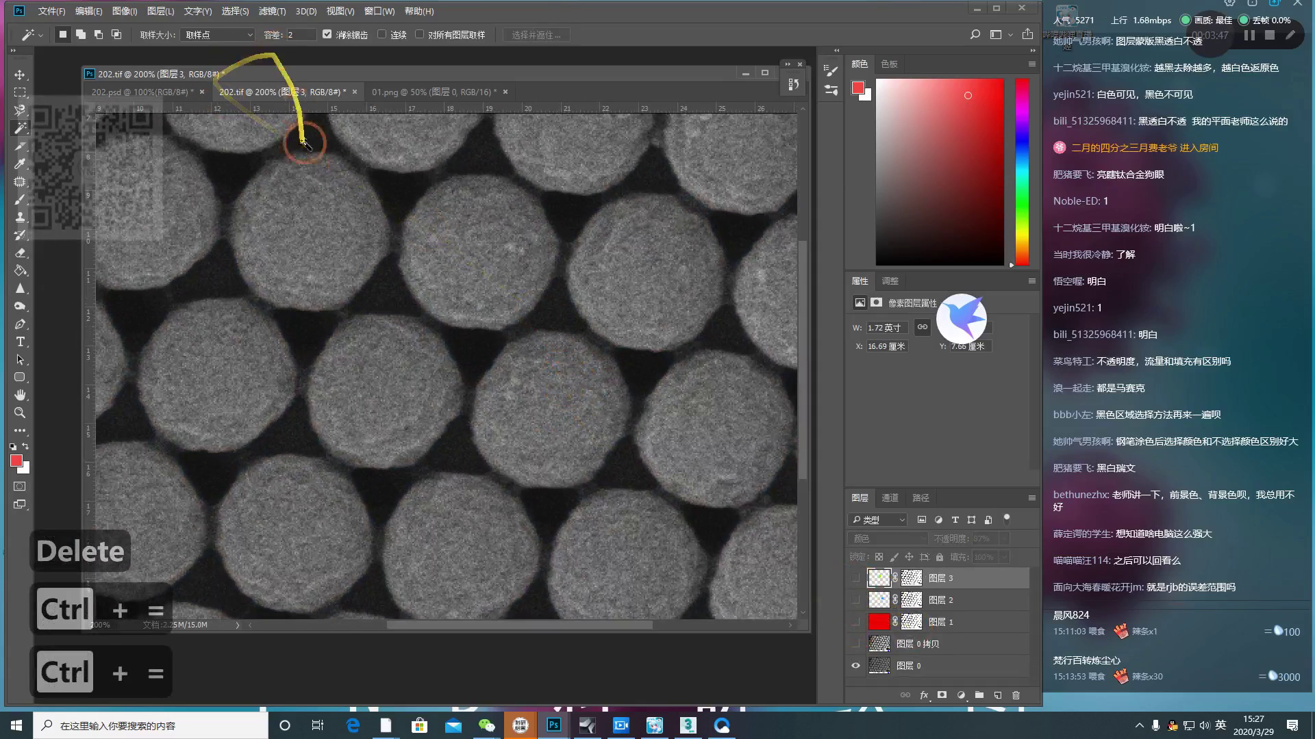
left_click(233, 181)
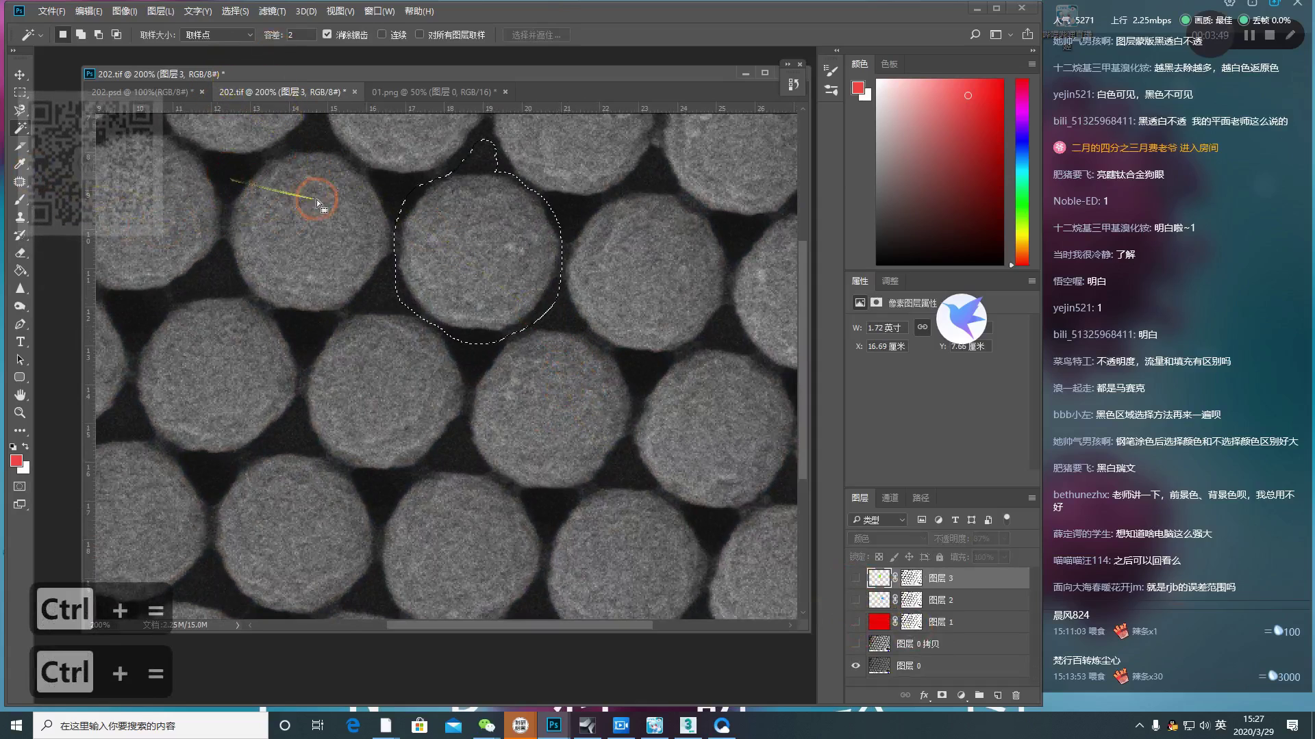
left_click(900, 666)
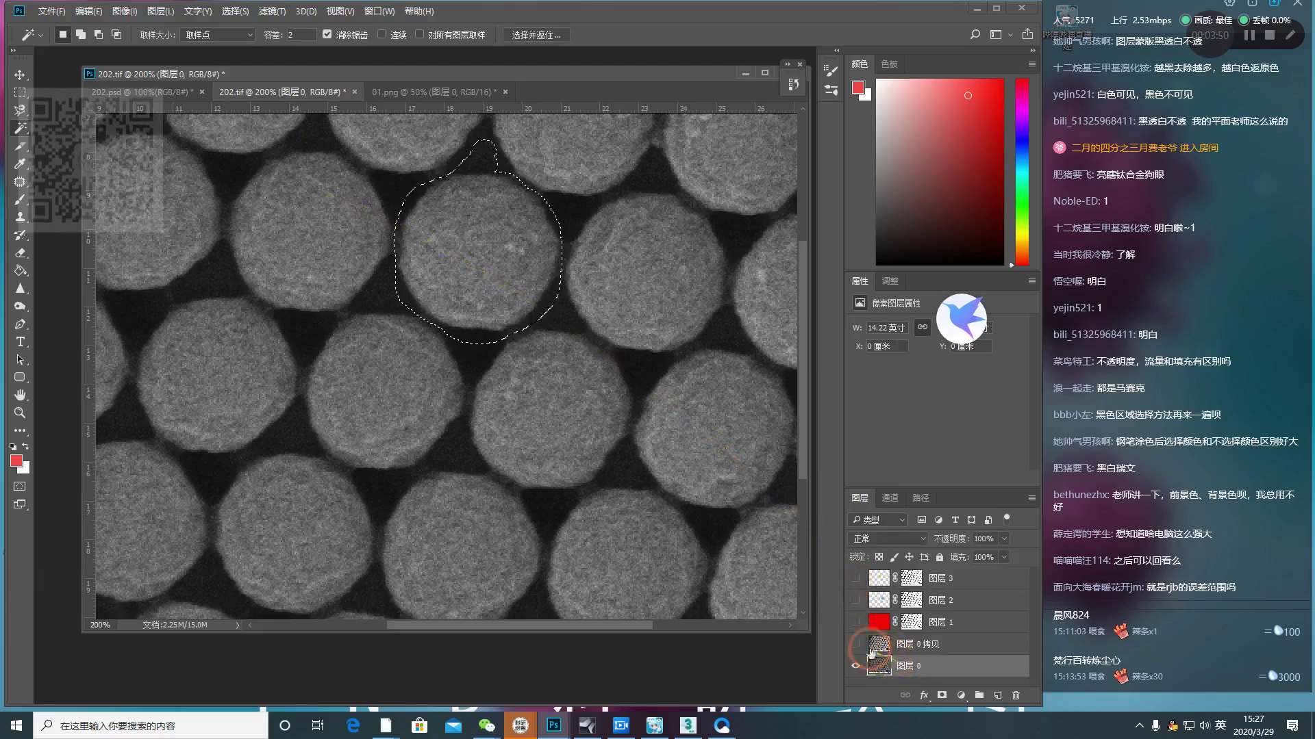
left_click(565, 321)
key("ctrl+minus")
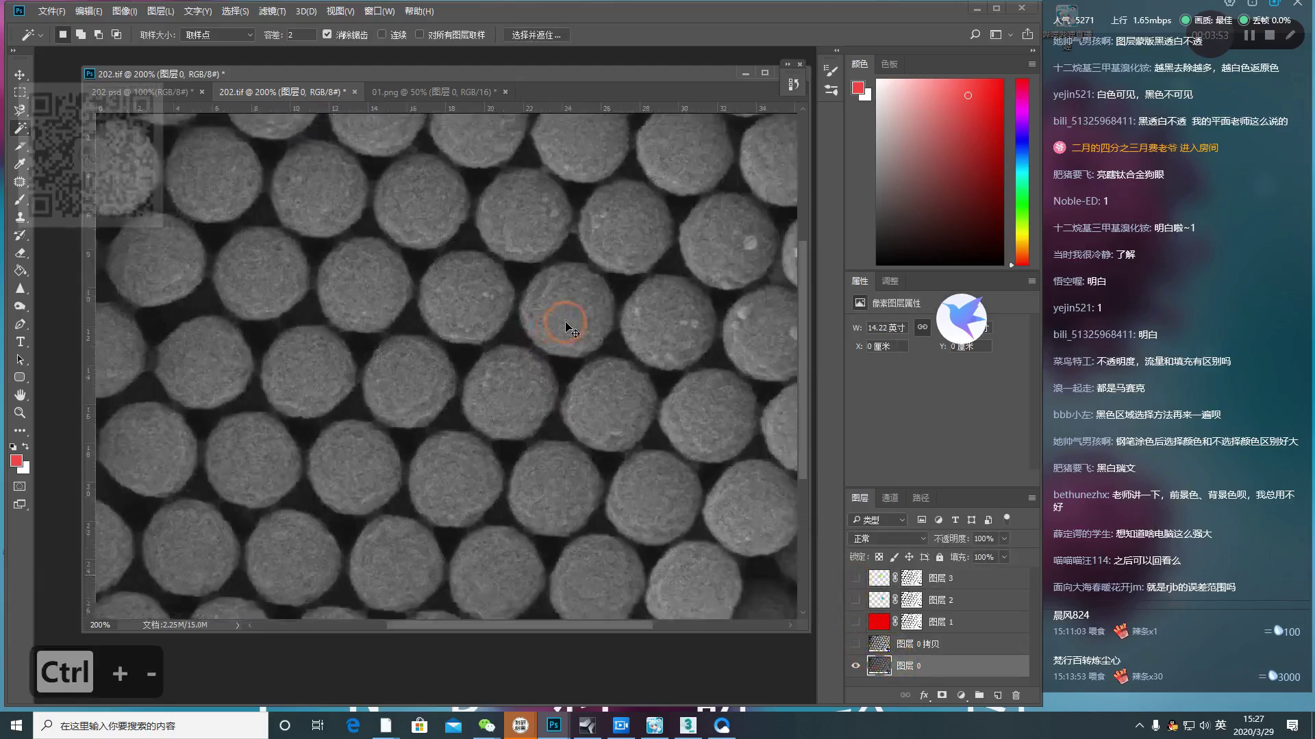
key("ctrl+equal")
key("ctrl+equal")
key("ctrl+equal")
key("ctrl+equal")
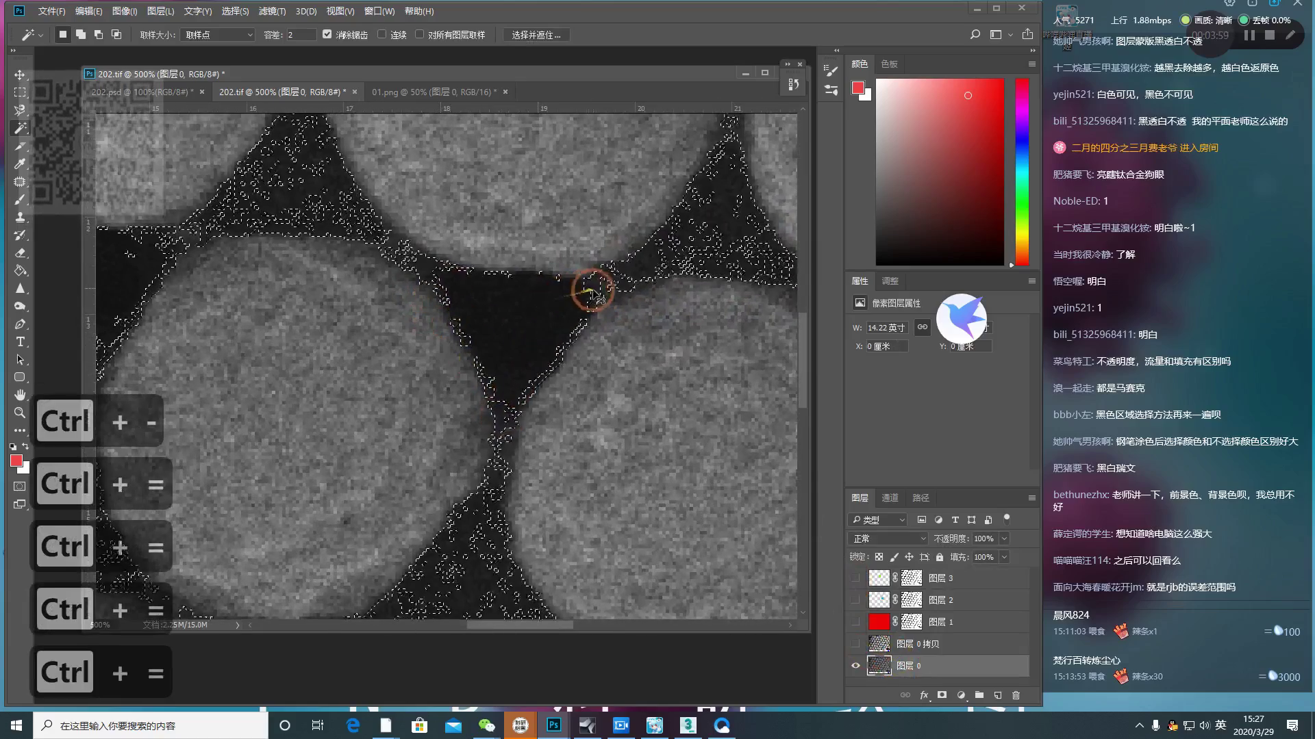
key("ctrl+equal")
key("ctrl+d")
key("ctrl+minus")
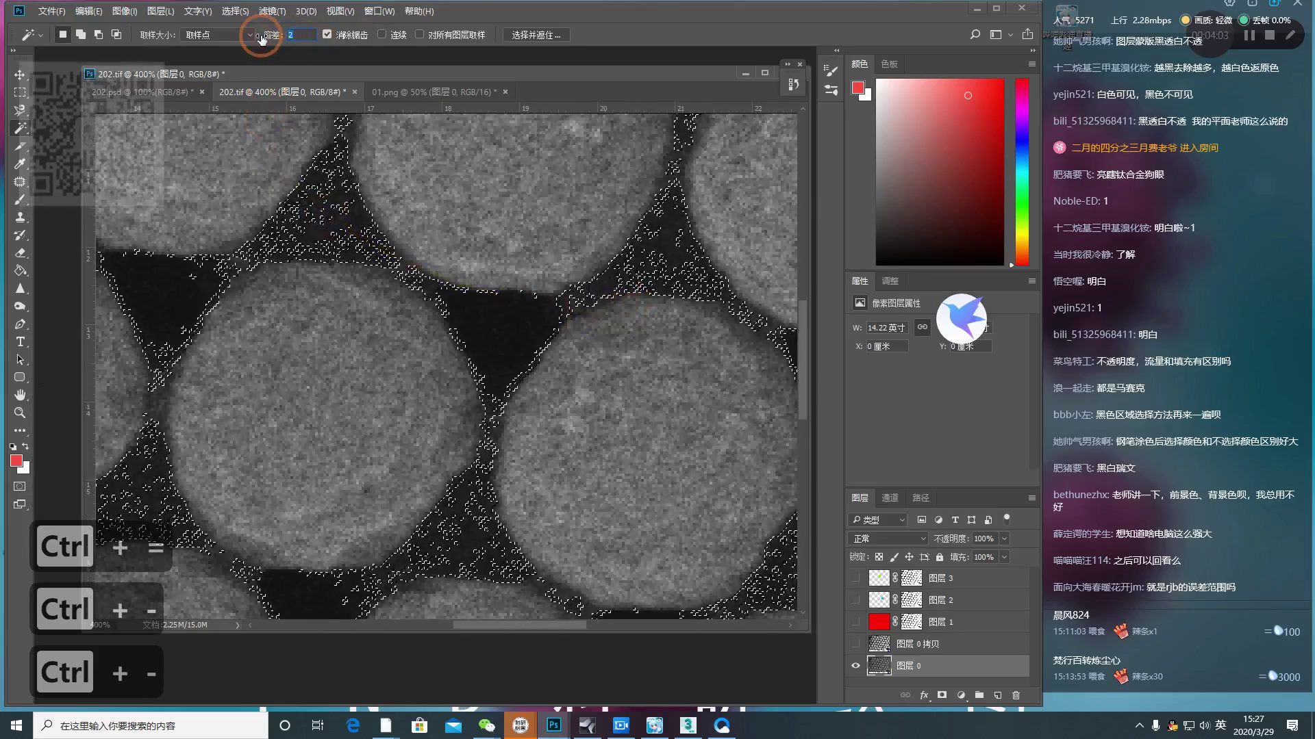
Step: Set the Magic Wand tolerance to 10 and reselect the dark gaps between the particles
type("10")
key("Return")
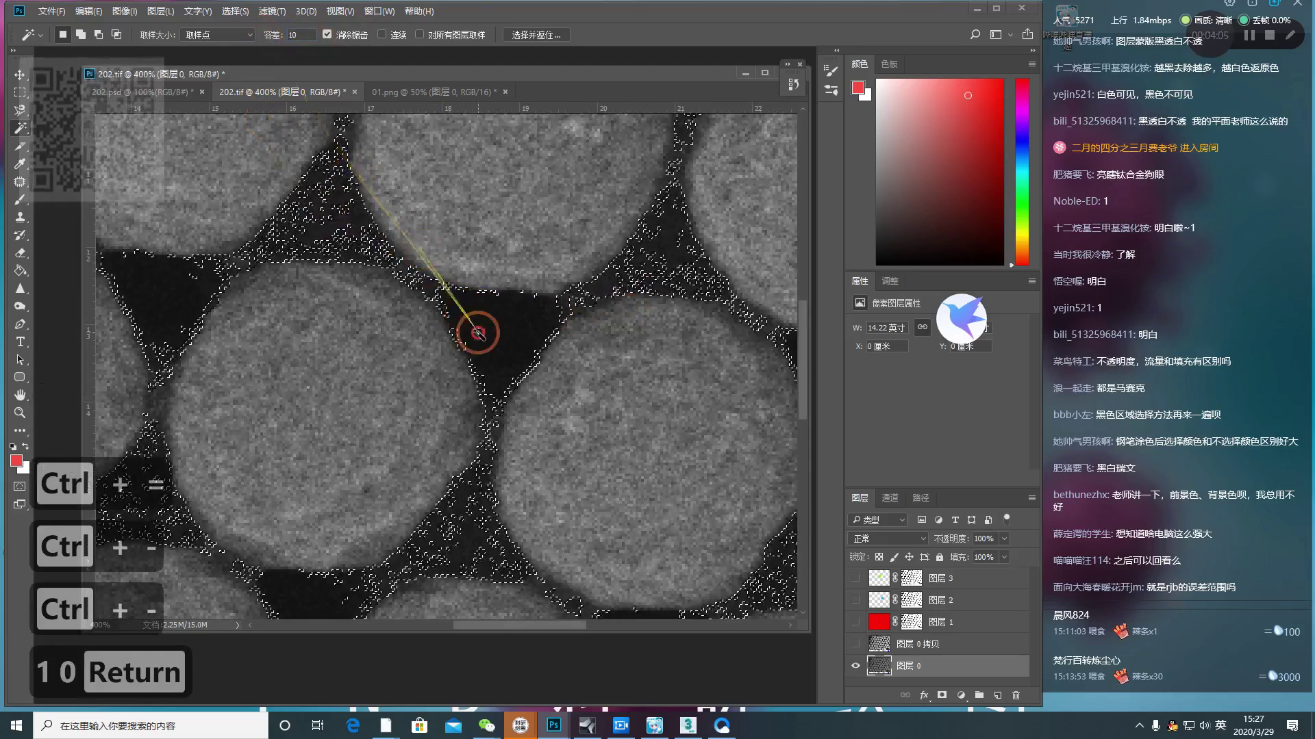
left_click(480, 301)
key("ctrl+minus")
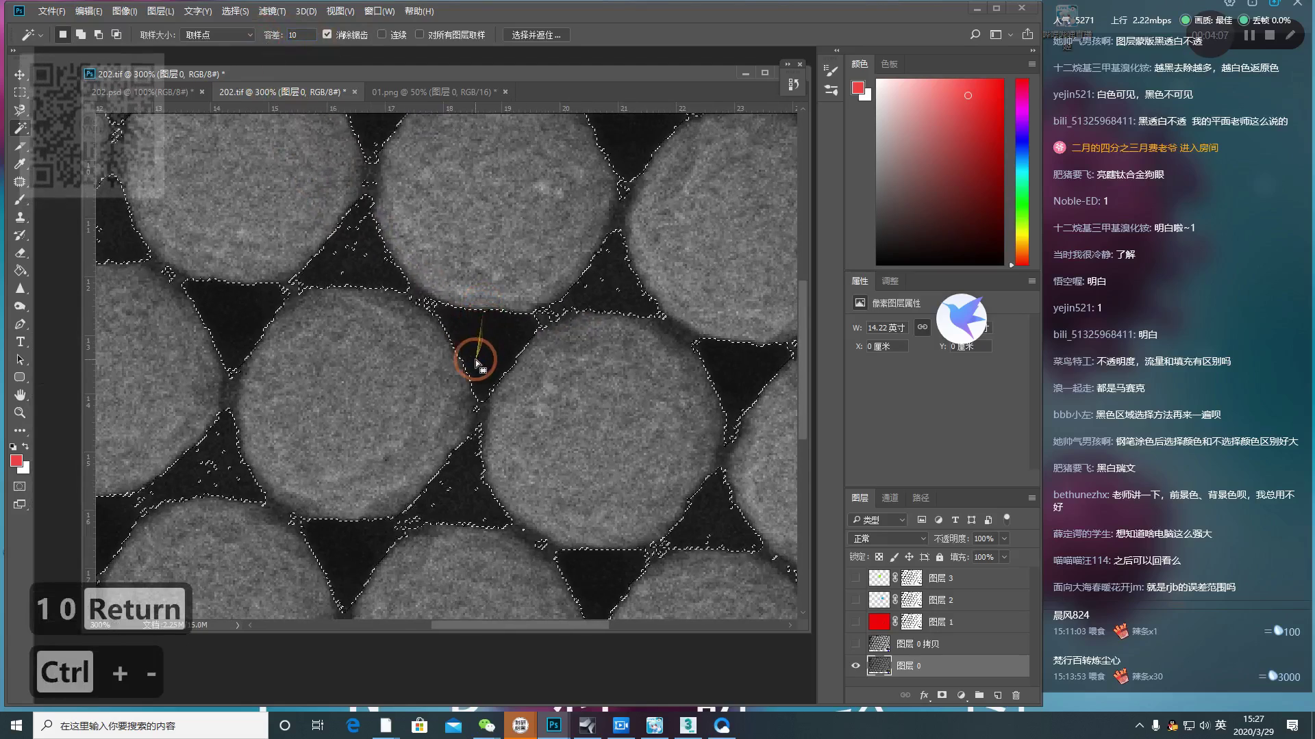
Step: Set the Magic Wand tolerance to 20, reselect the dark gaps between the particles and check the selection edges
left_click(268, 36)
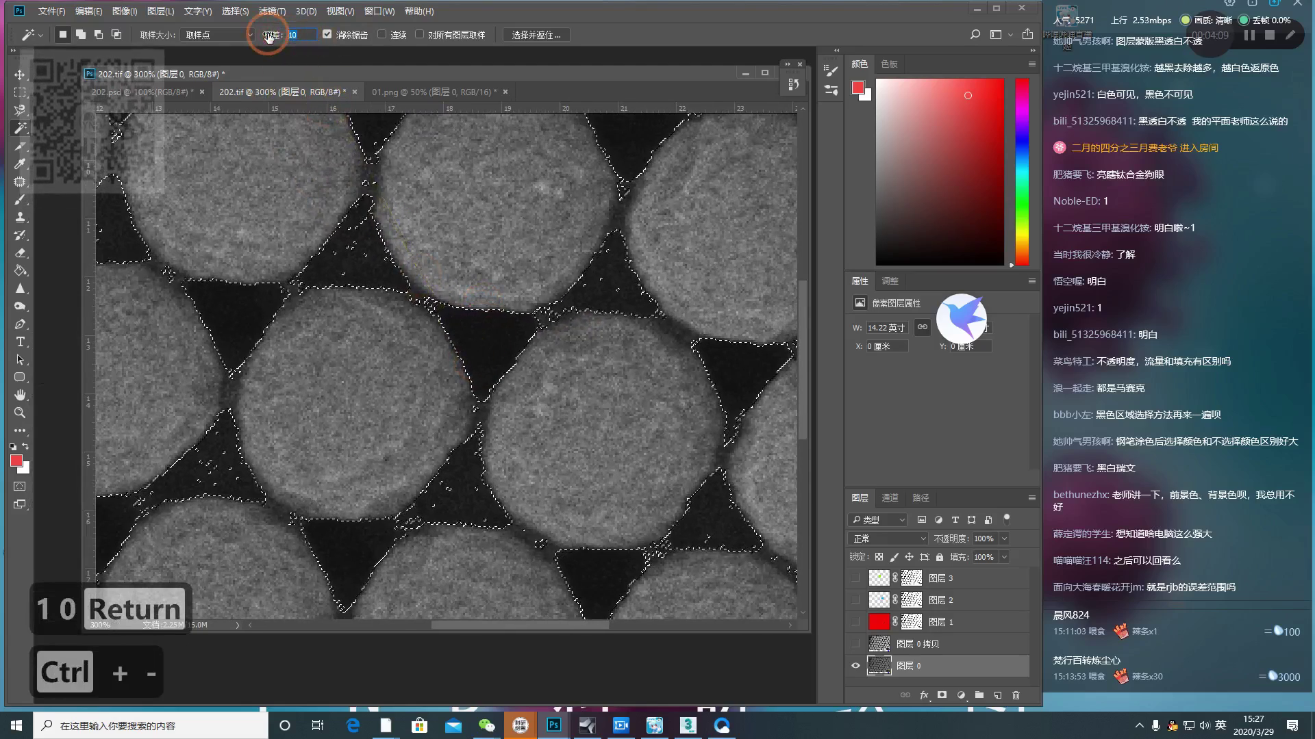
type("20")
key("Return")
left_click(463, 332)
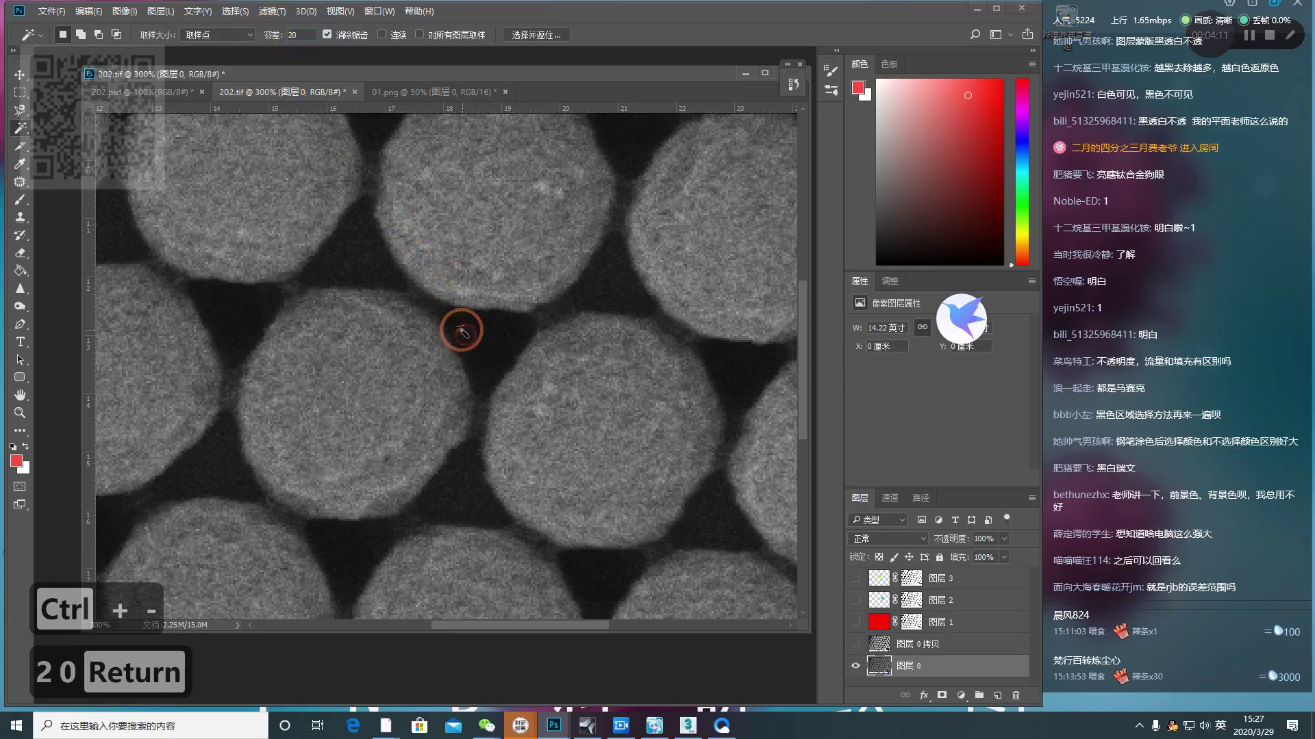
key("ctrl+minus")
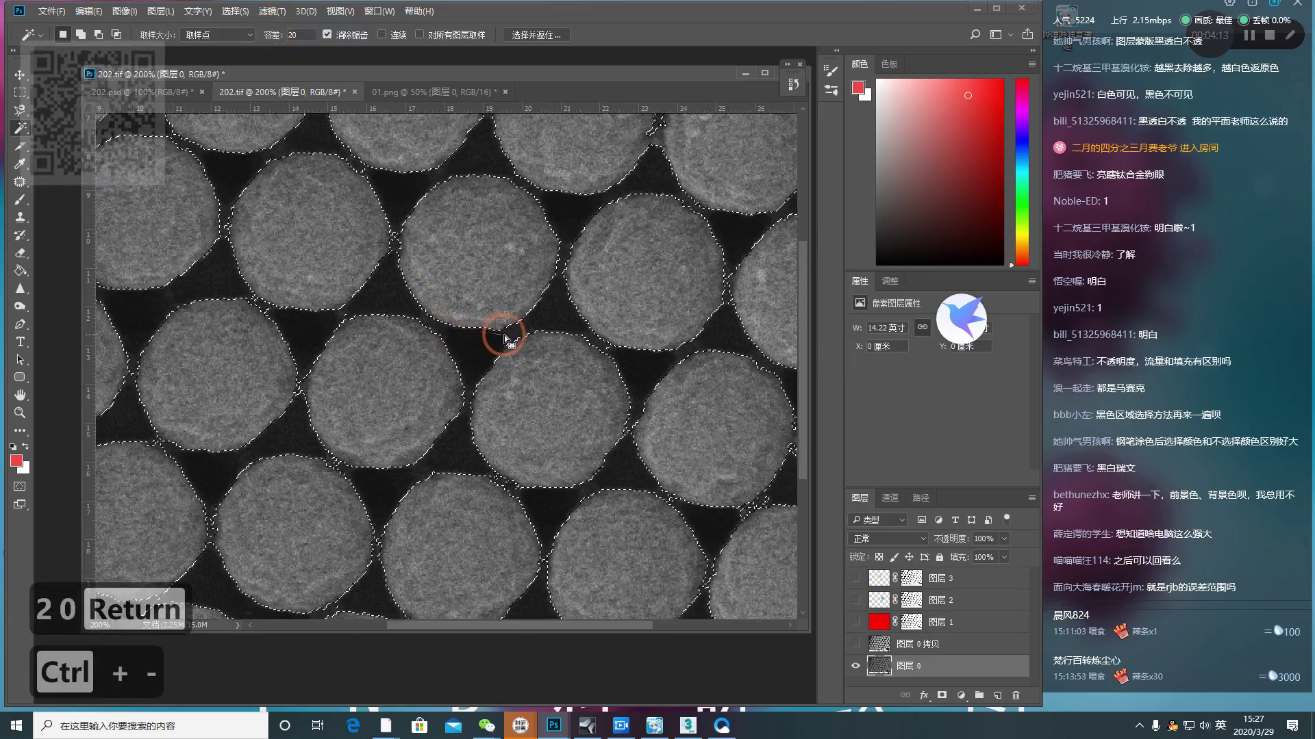
key("ctrl+equal")
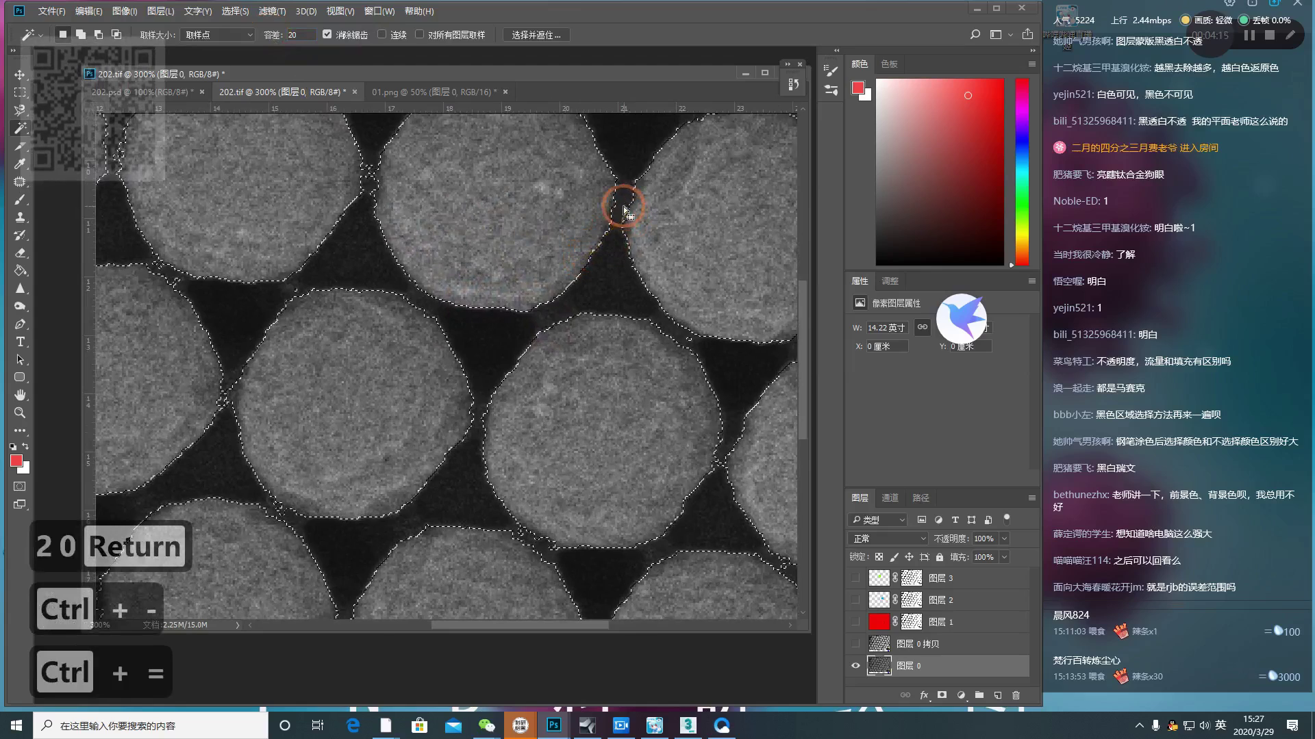
Step: Raise the Magic Wand tolerance to 50, reselect the dark gaps and inspect the selection around and inside the particles
left_click(263, 37)
type("50")
key("Return")
left_click(494, 337)
key("ctrl+minus")
key("ctrl+equal")
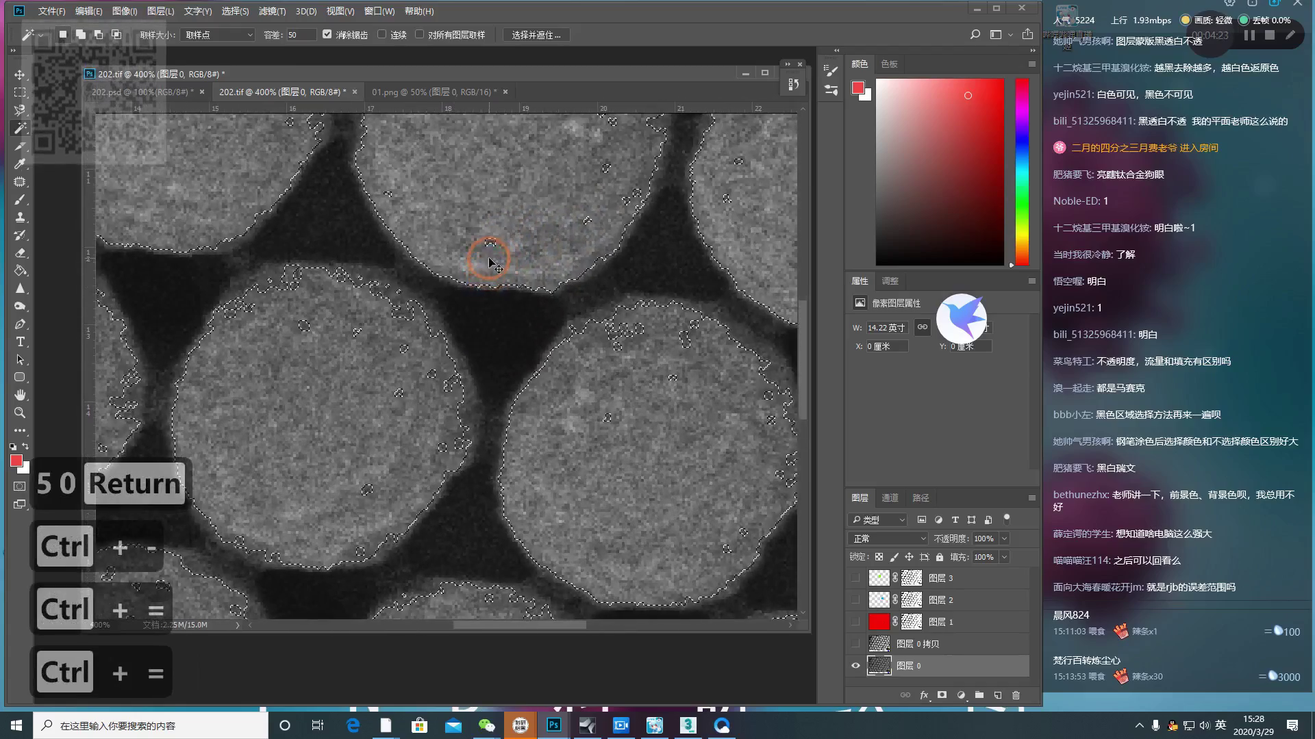
key("ctrl+minus")
key("ctrl+minus")
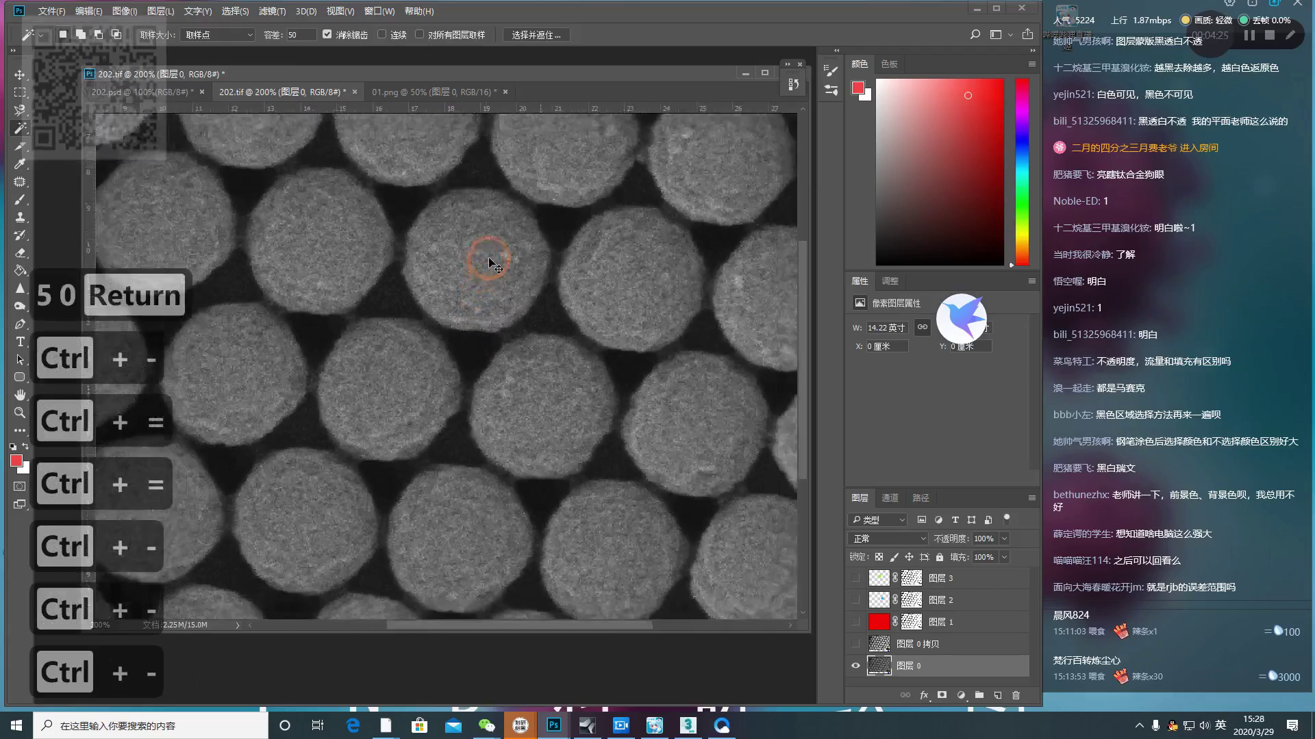
key("ctrl+minus")
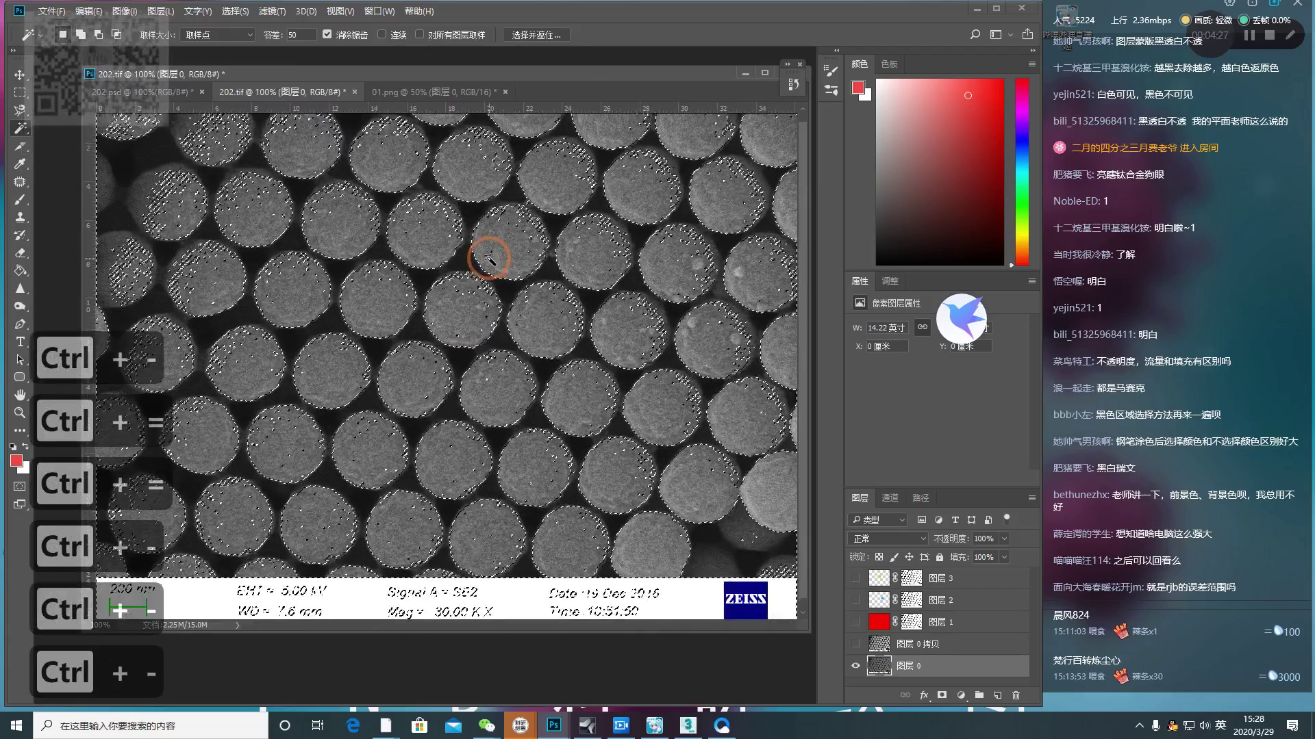
left_click(302, 34)
key("ctrl+equal")
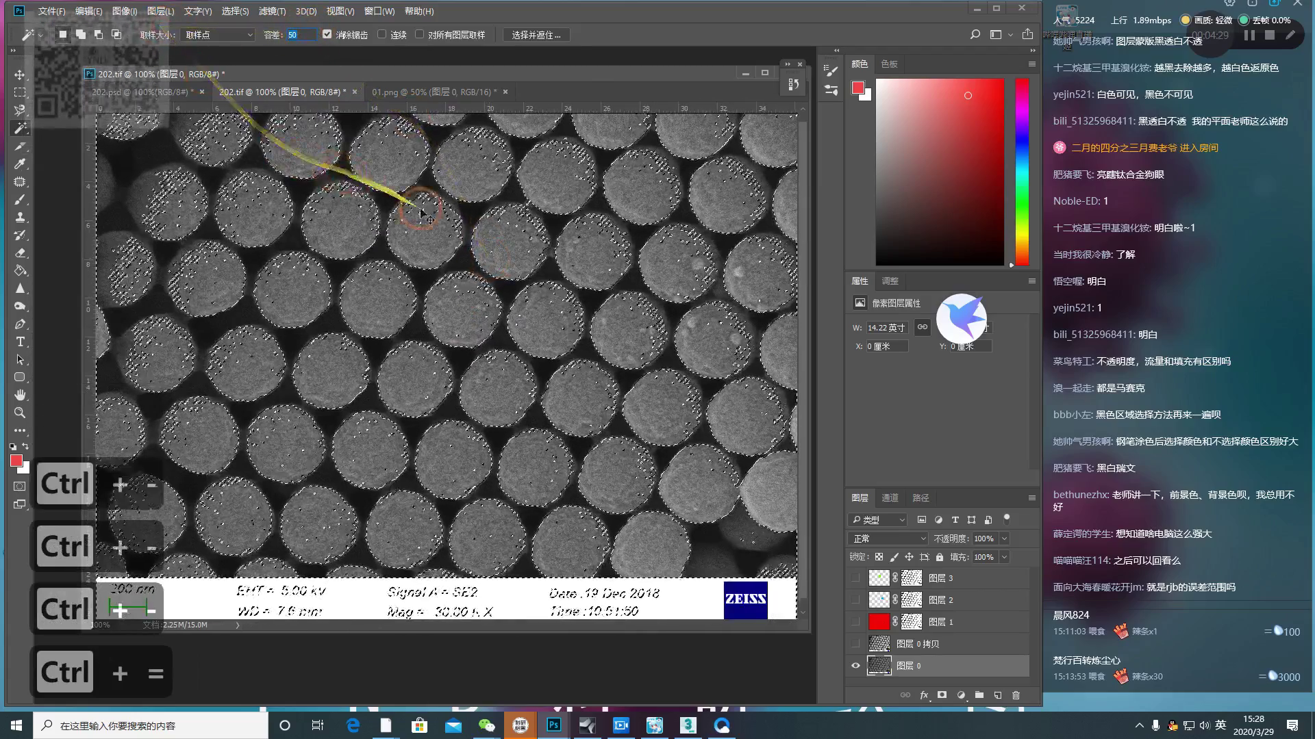
key("ctrl+equal")
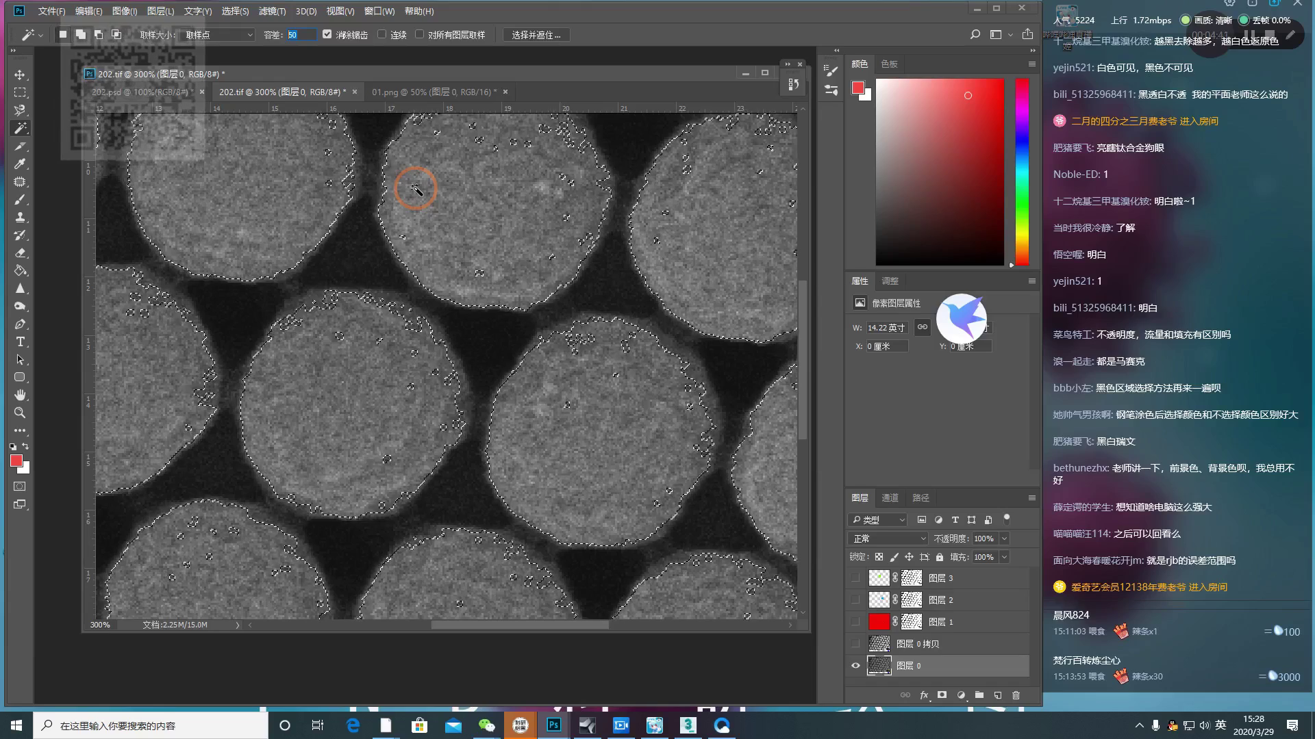
Step: Clear the selection on the microscope image and return to the 100% view
key("ctrl+d")
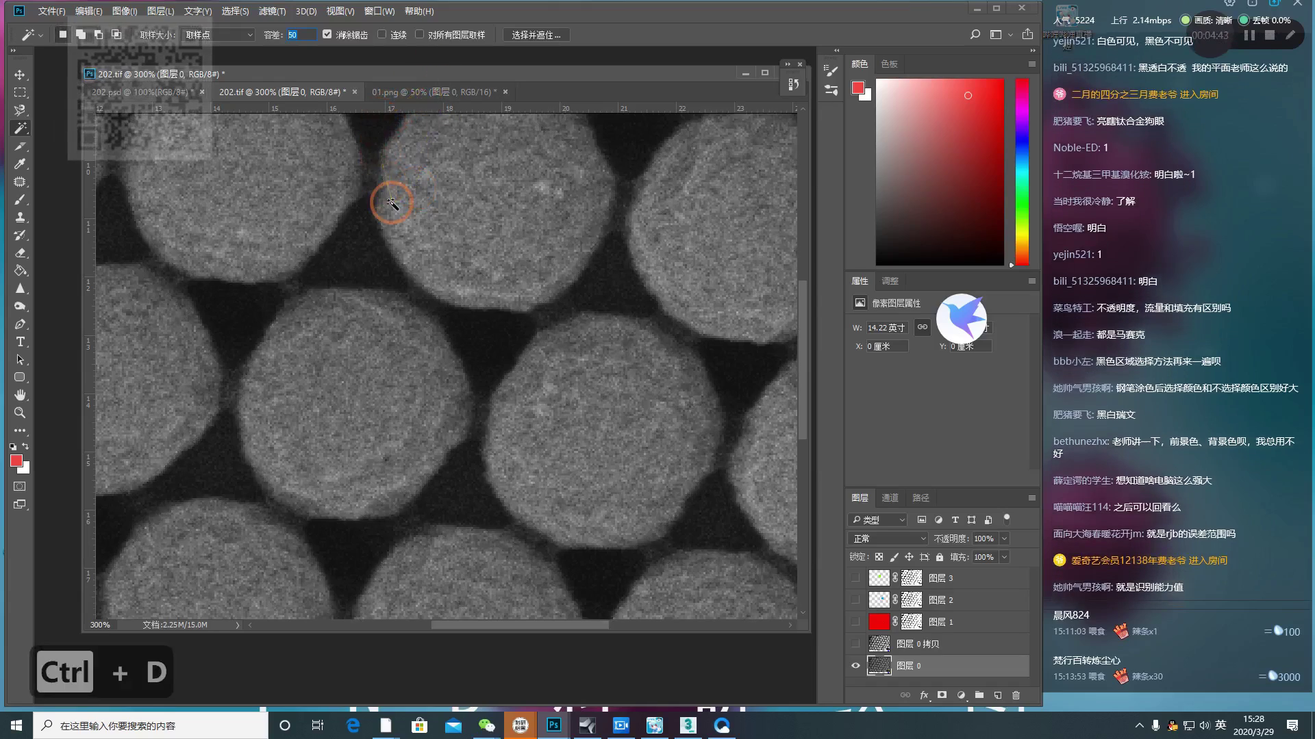
key("ctrl+minus")
key("ctrl+minus")
key("ctrl+minus")
key("ctrl+equal")
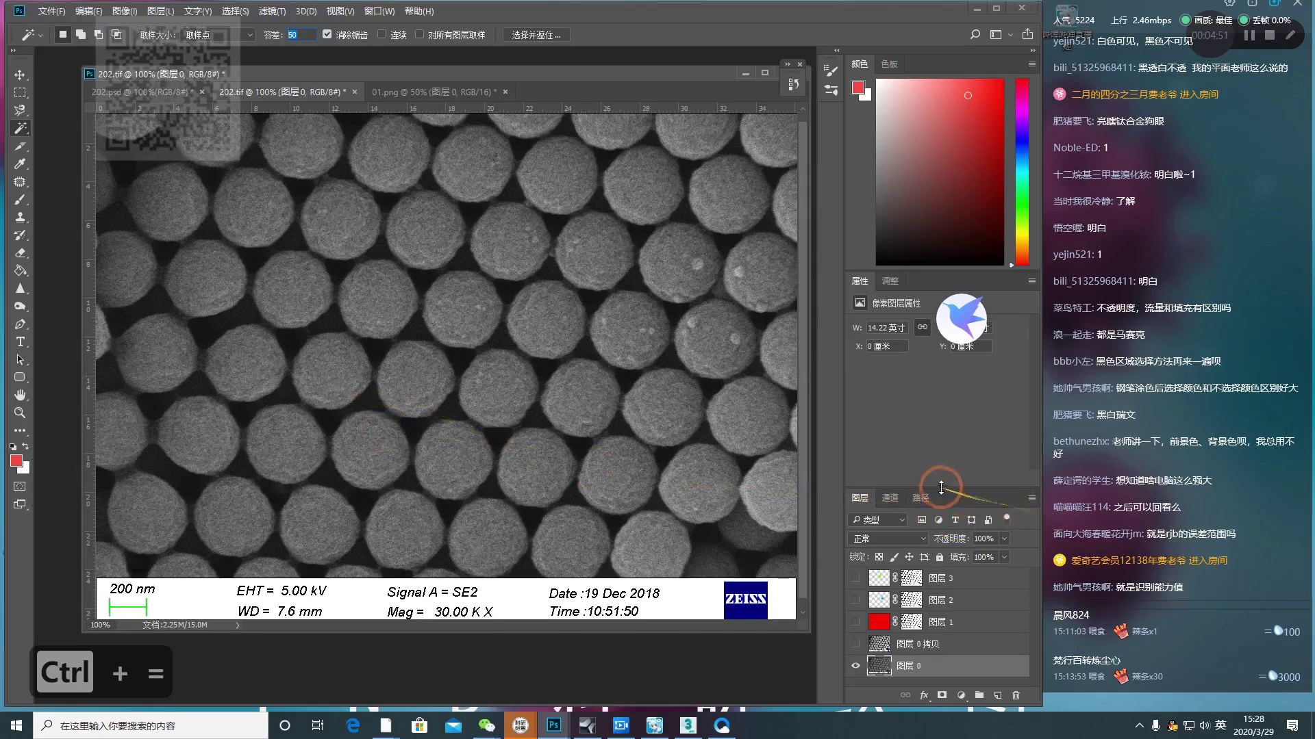
Step: Bring up the 验证消息 window of the chat program and close it
mouse_move(522, 724)
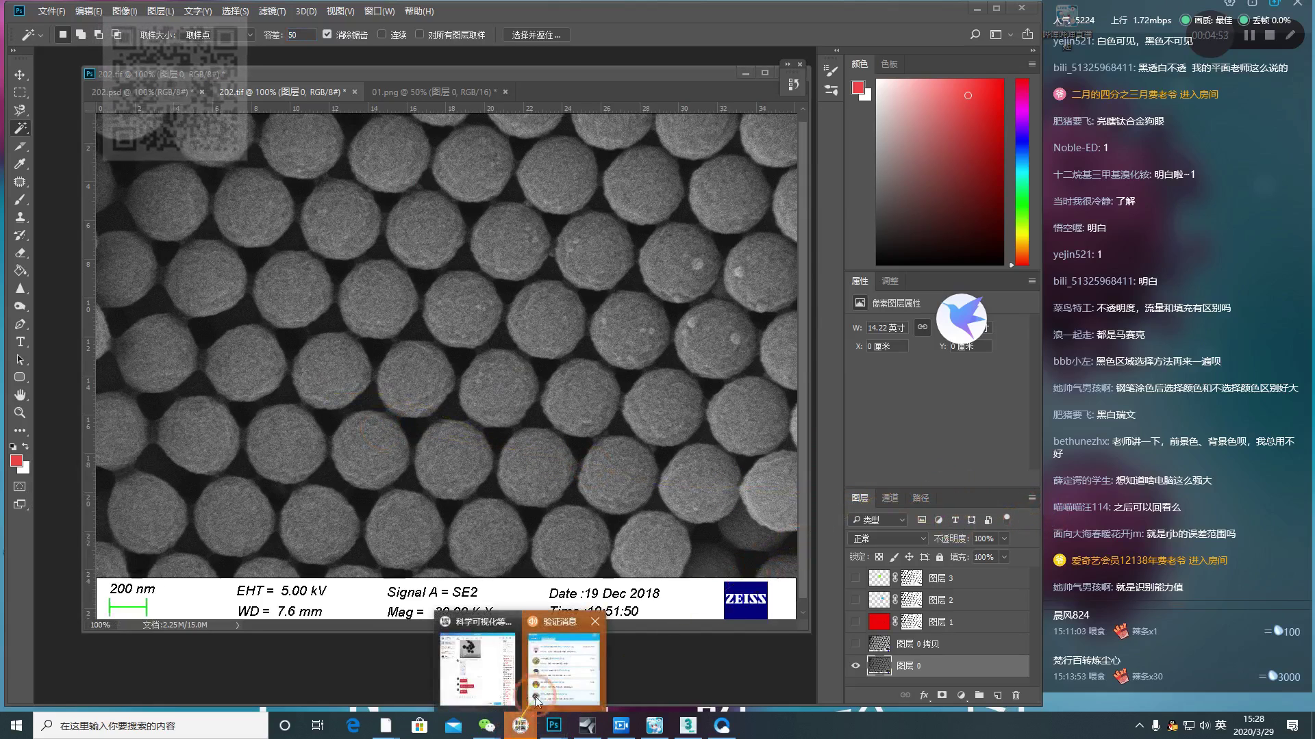
left_click(535, 700)
left_click(781, 194)
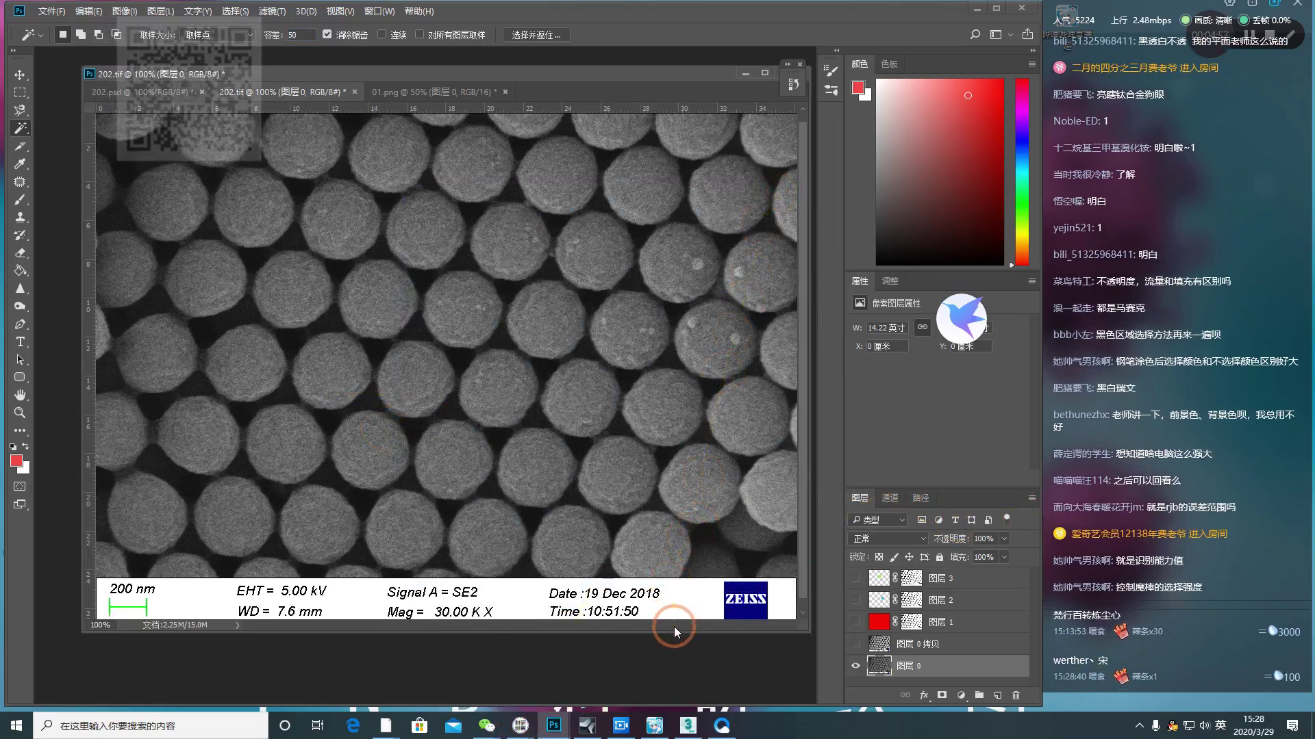
Step: Try Color Range on a dark gap between the particles with fuzziness 88 and 60, and leave without applying it
left_click(235, 11)
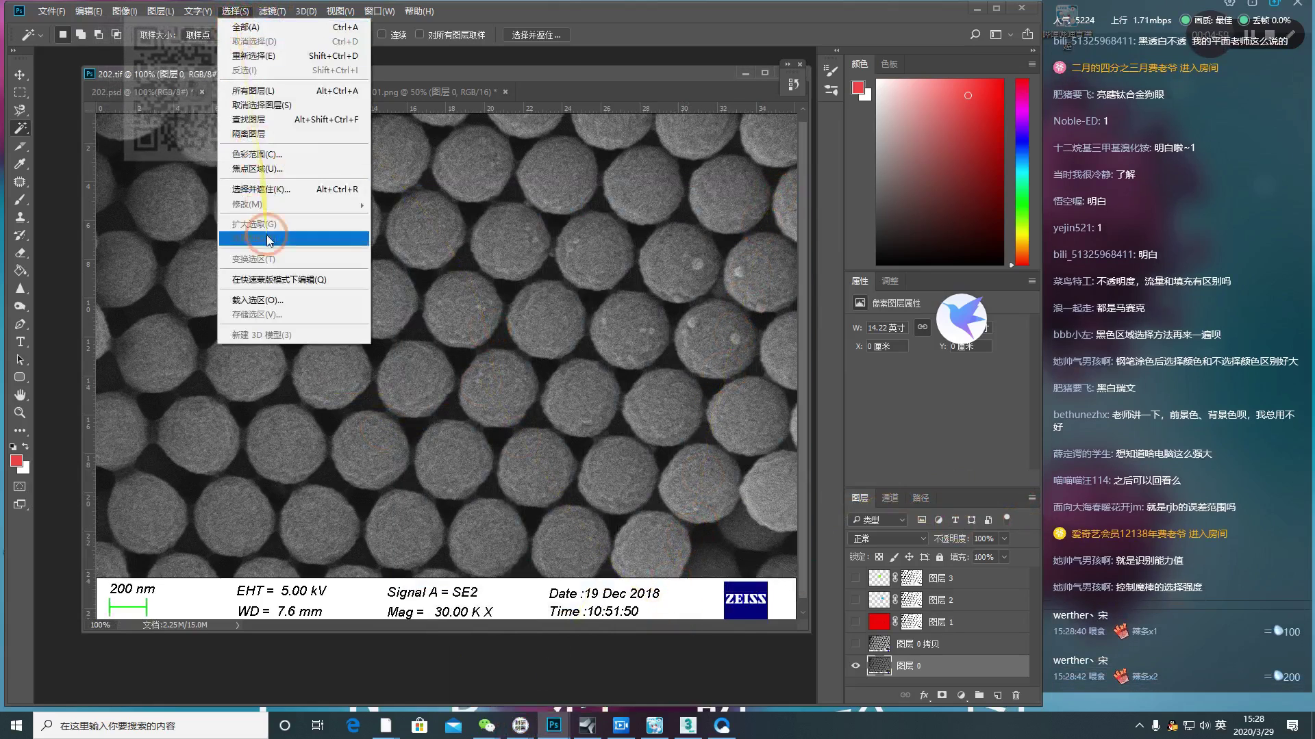
left_click(257, 154)
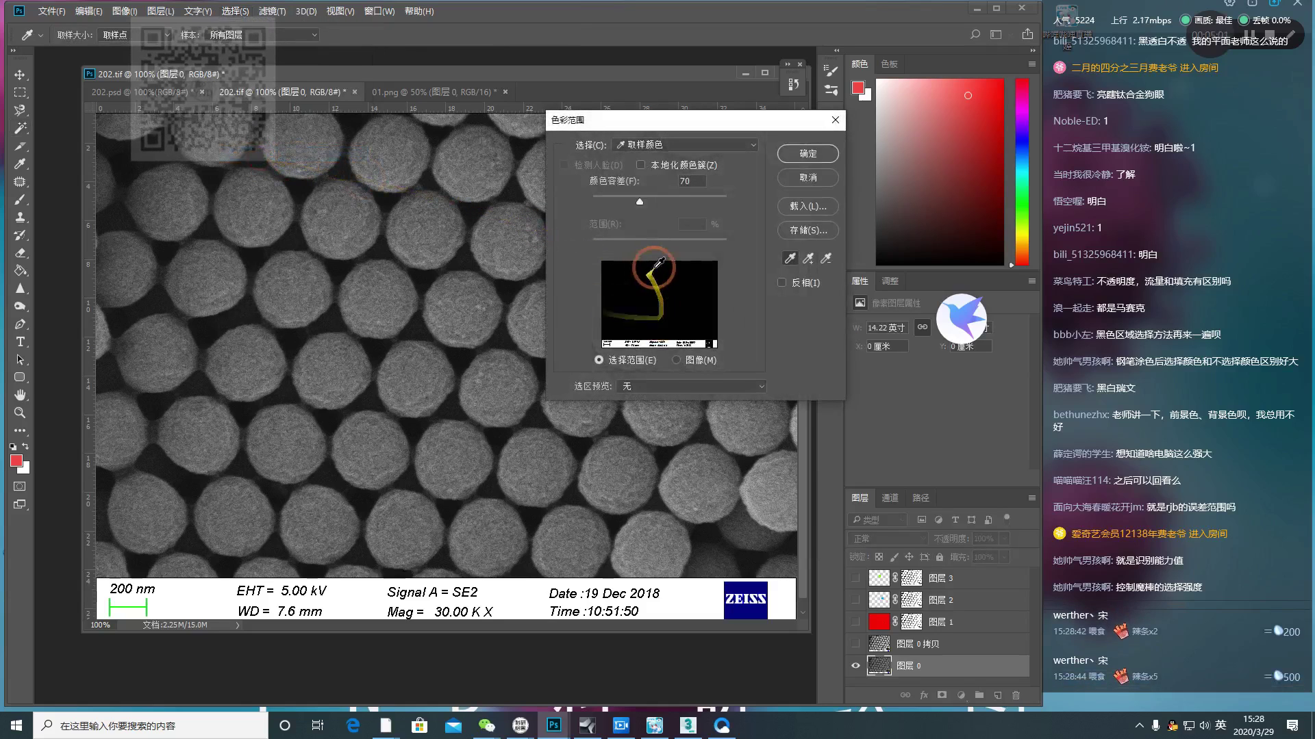
left_click(507, 288)
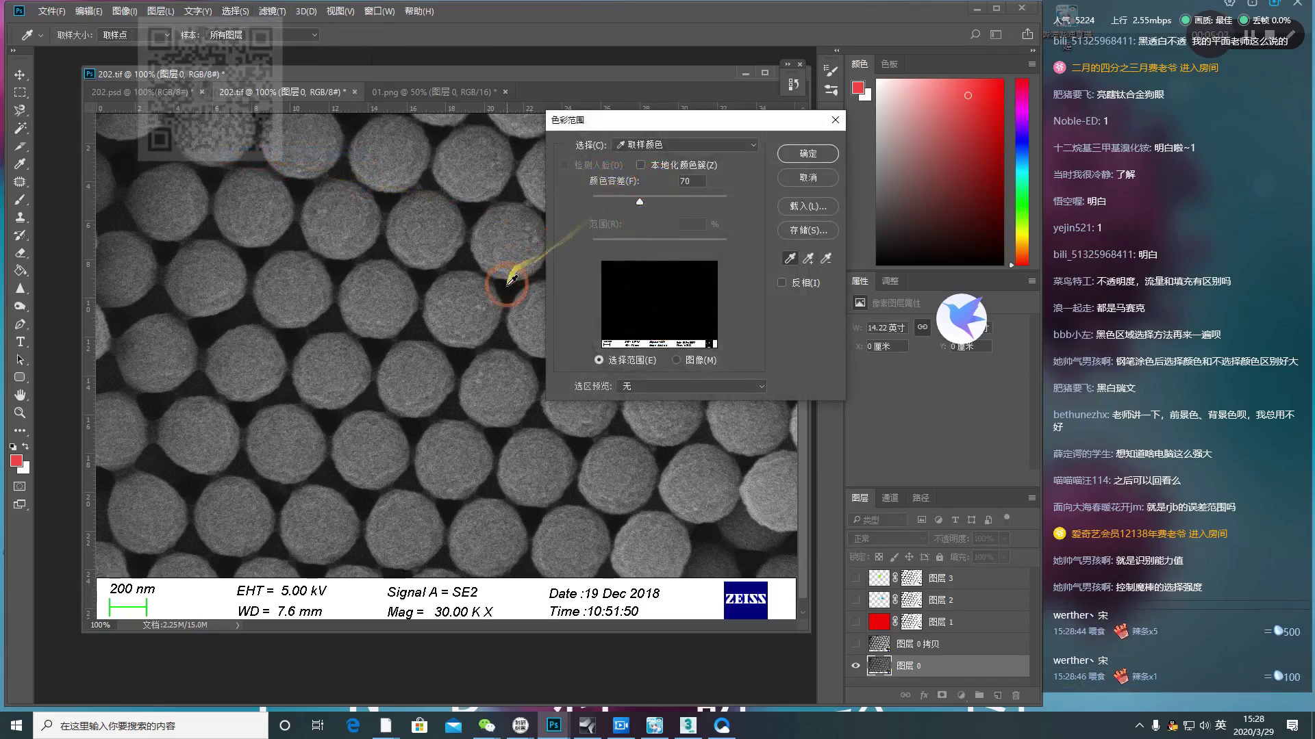
left_click(644, 278)
left_click(638, 203)
mouse_move(631, 204)
left_mouse_down()
mouse_move(602, 200)
mouse_move(651, 199)
left_mouse_up()
left_click(614, 276)
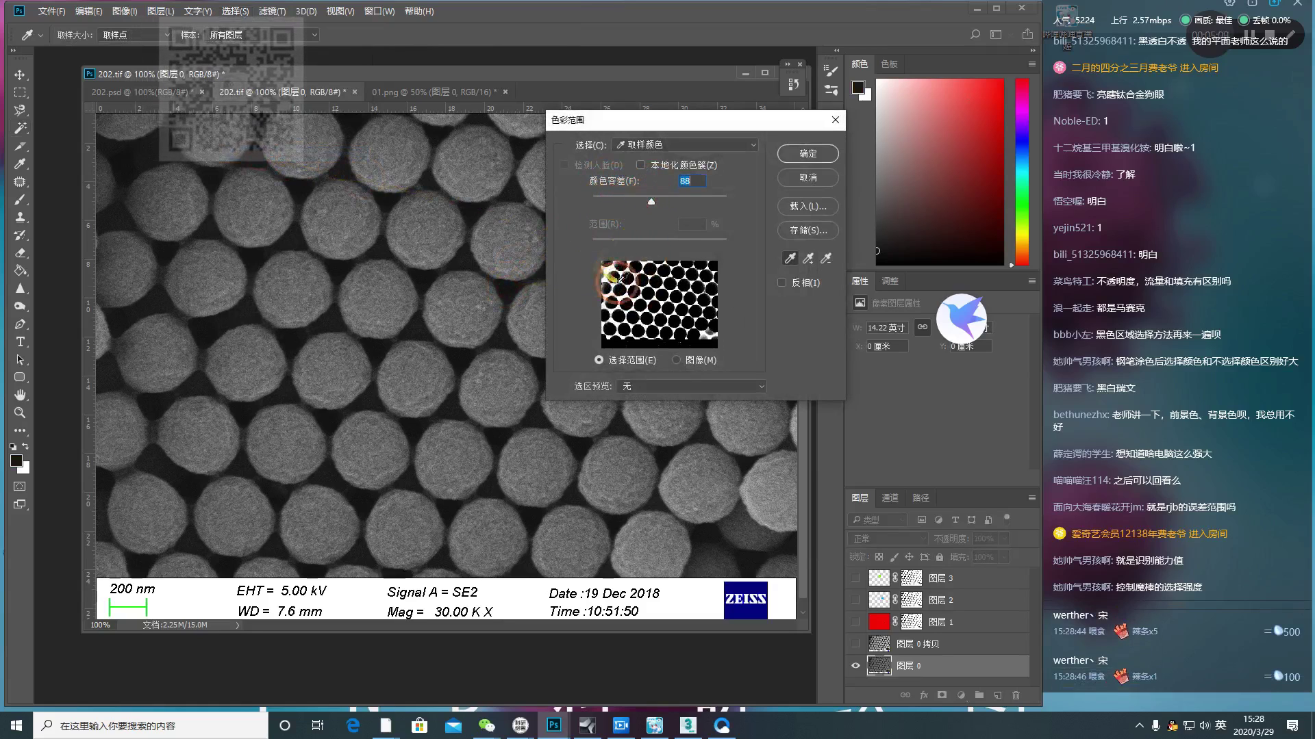
mouse_move(651, 203)
left_mouse_down()
mouse_move(730, 205)
mouse_move(617, 207)
mouse_move(656, 204)
mouse_move(632, 206)
left_mouse_up()
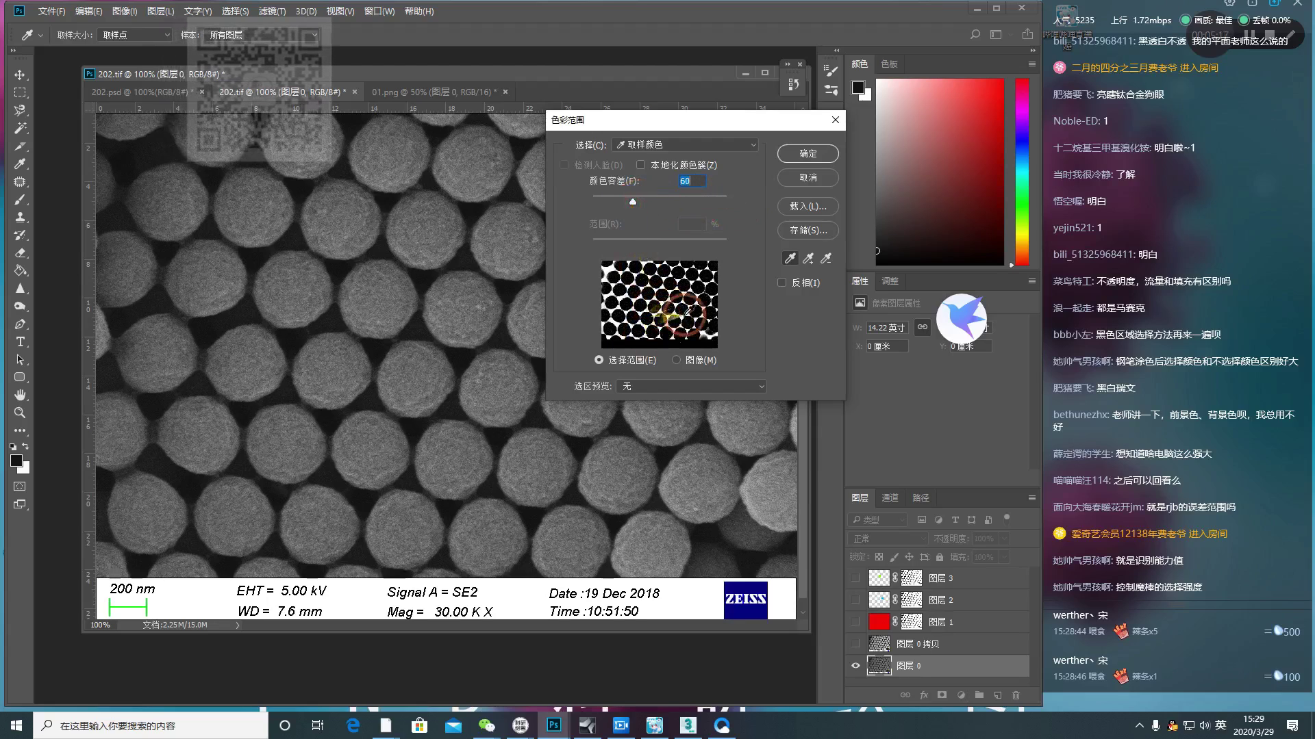
left_click(797, 180)
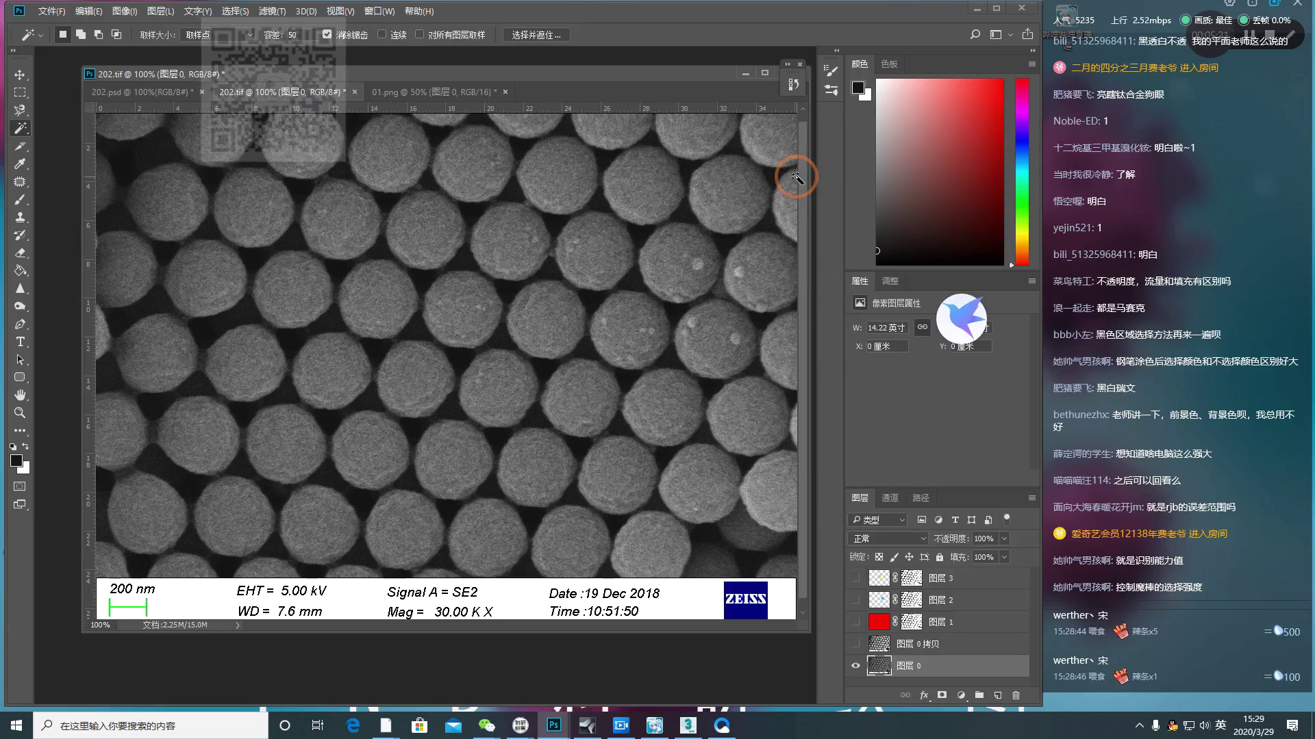
Step: Make the colour layers 图层 1, 图层 2 and 图层 3 visible above 图层 0, keeping 图层 0 拷贝 hidden
key("ctrl+minus")
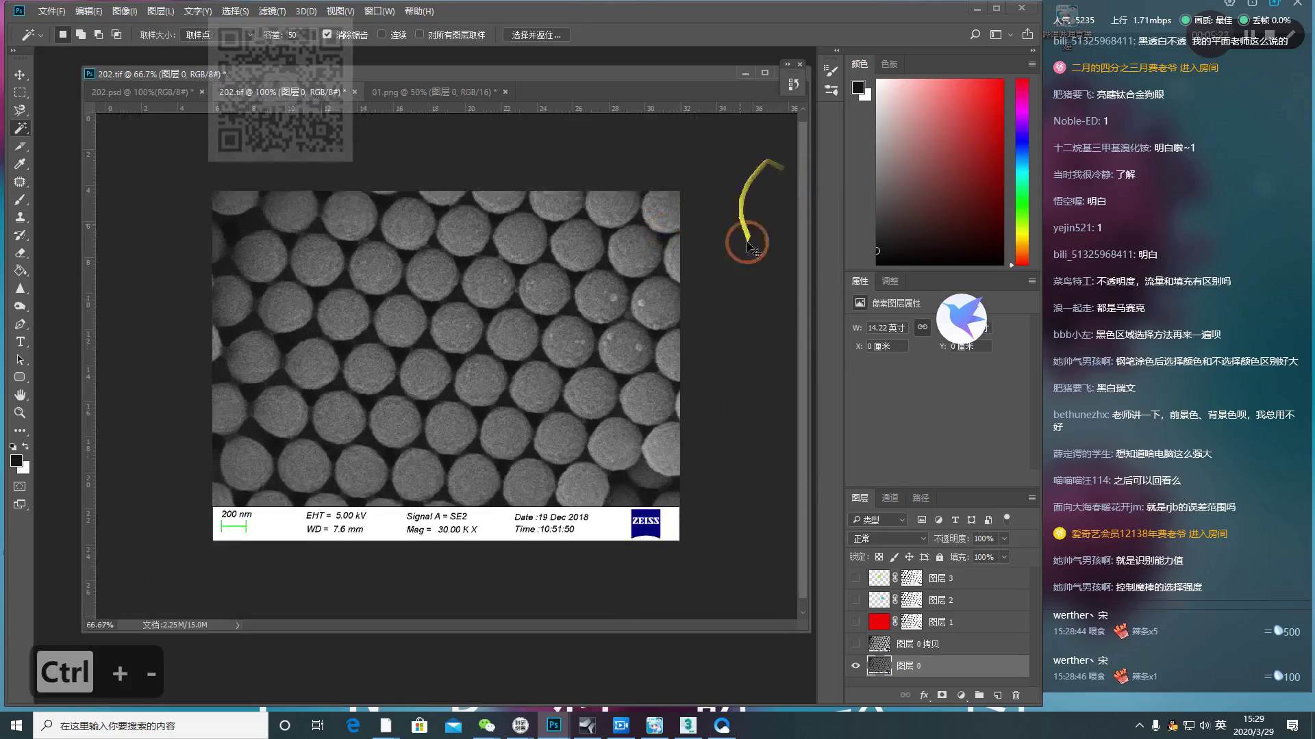
key("ctrl+minus")
key("ctrl+equal")
left_click_drag(855, 643, 868, 584)
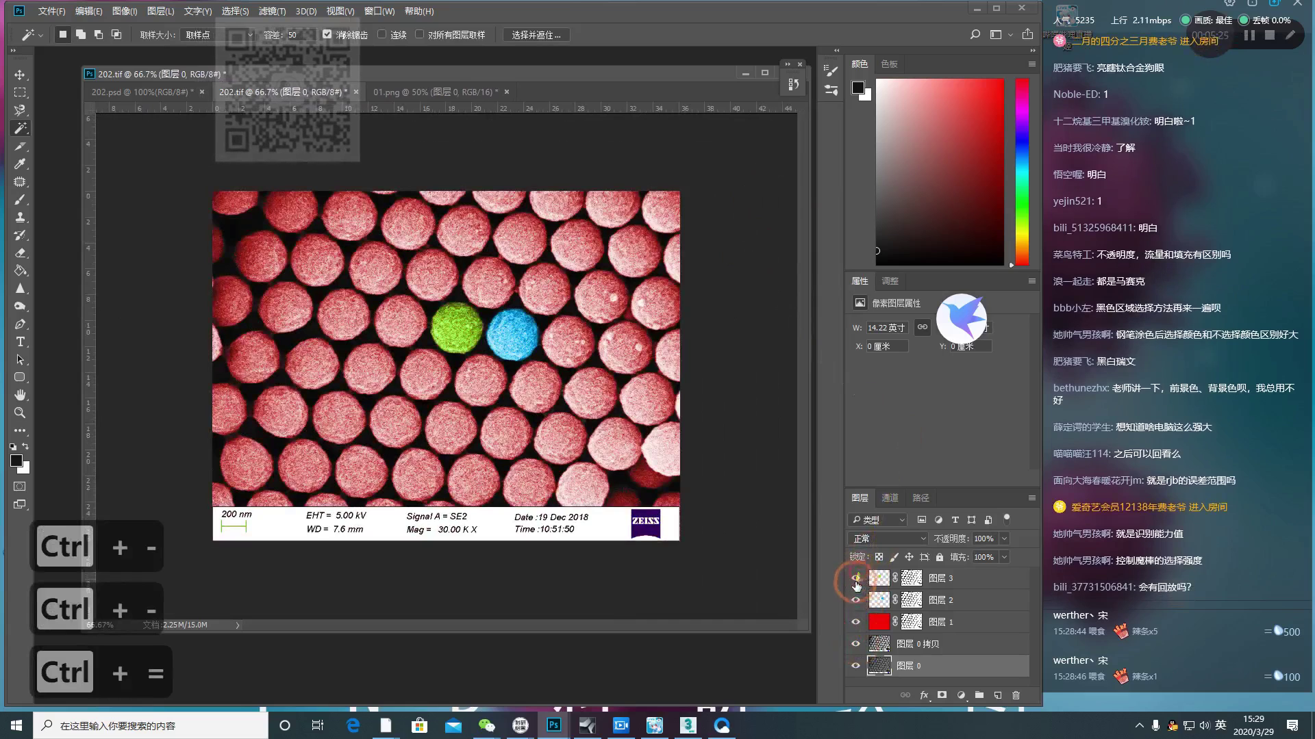
left_click(855, 644)
key("ctrl+minus")
key("ctrl+equal")
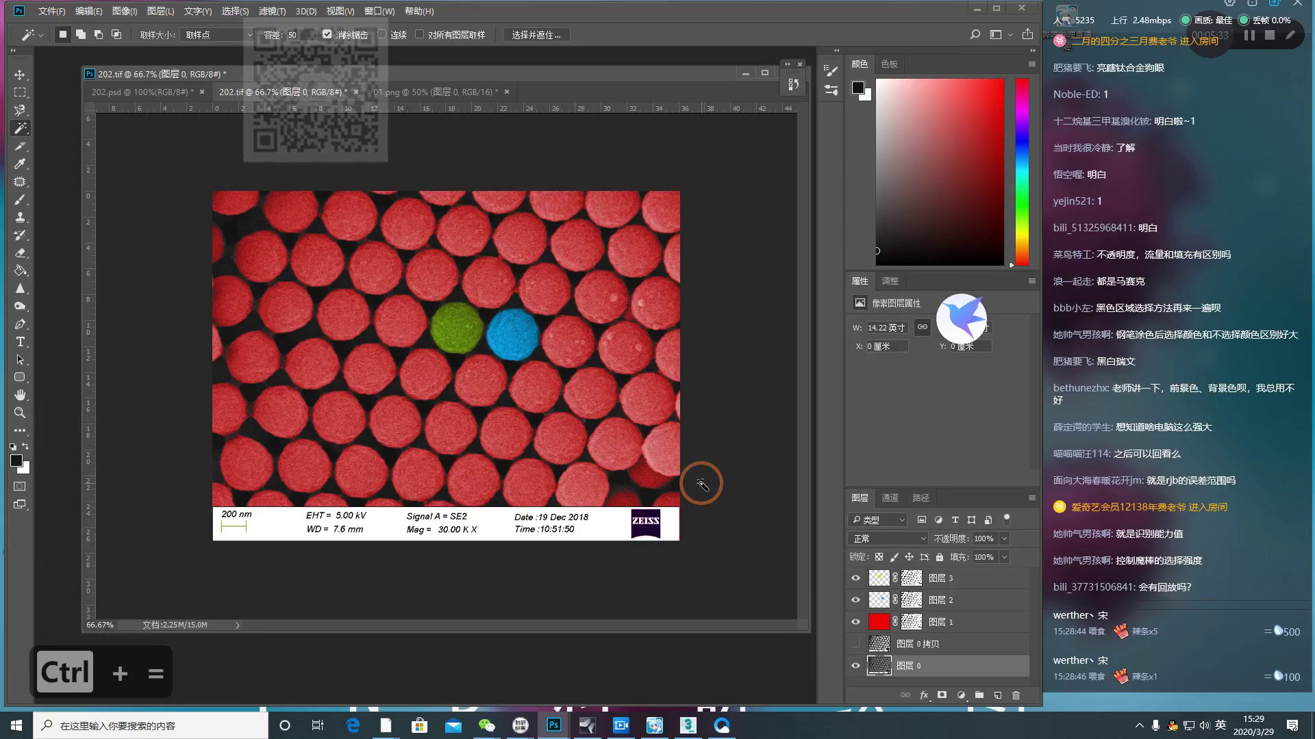
Step: Detach 202.tif into its own floating window, dismiss the 迅雷 update notice and move the window lower
left_click_drag(326, 93, 233, 218)
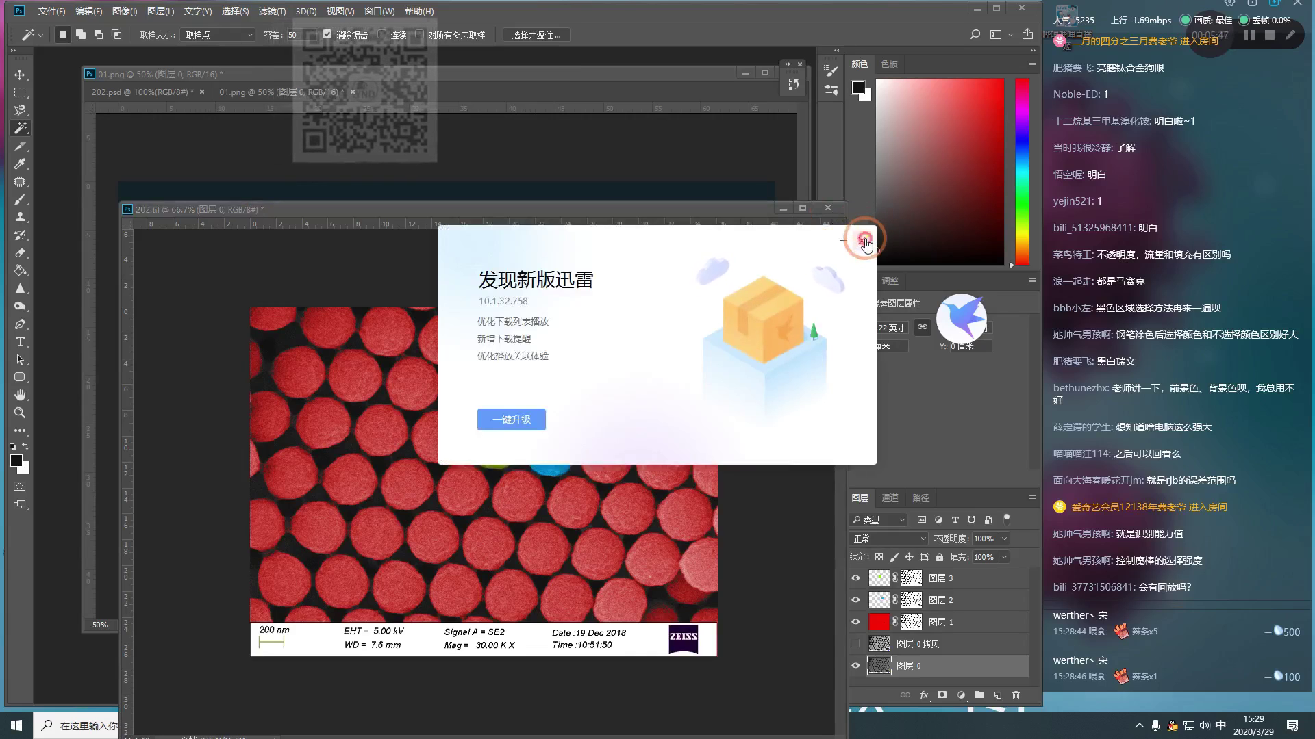
left_click(864, 240)
left_click_drag(659, 208, 602, 435)
Step: Close the 01.png and 202.psd documents without saving and move the 202.tif window back up
left_click_drag(670, 89, 551, 226)
left_click(682, 213)
left_click(654, 274)
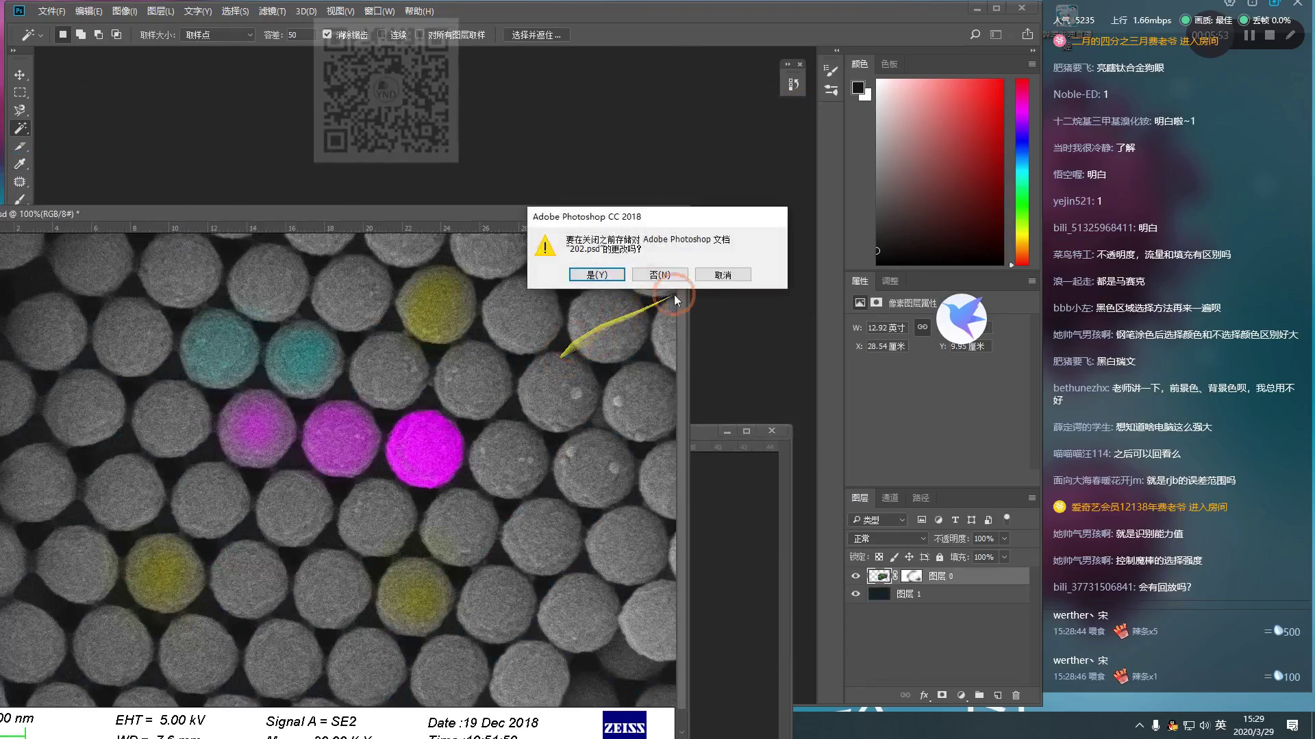
left_click(660, 274)
left_click_drag(546, 351, 541, 187)
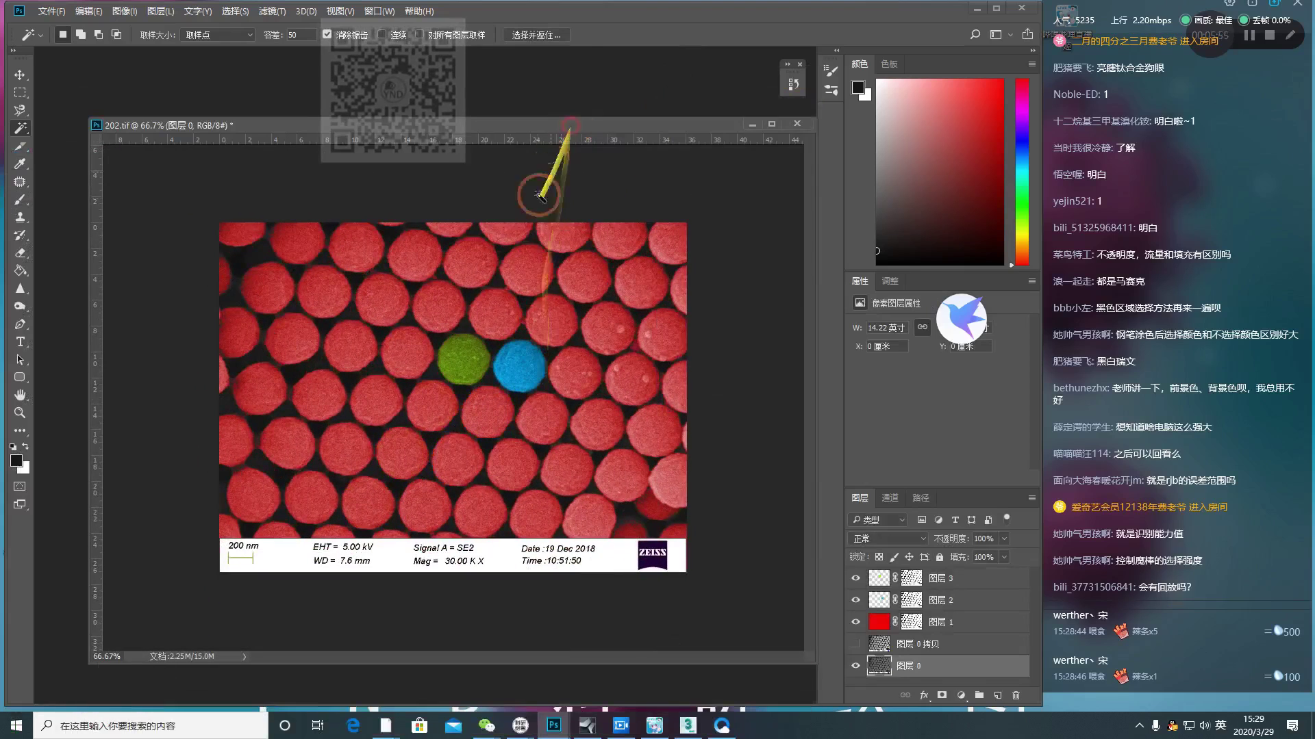